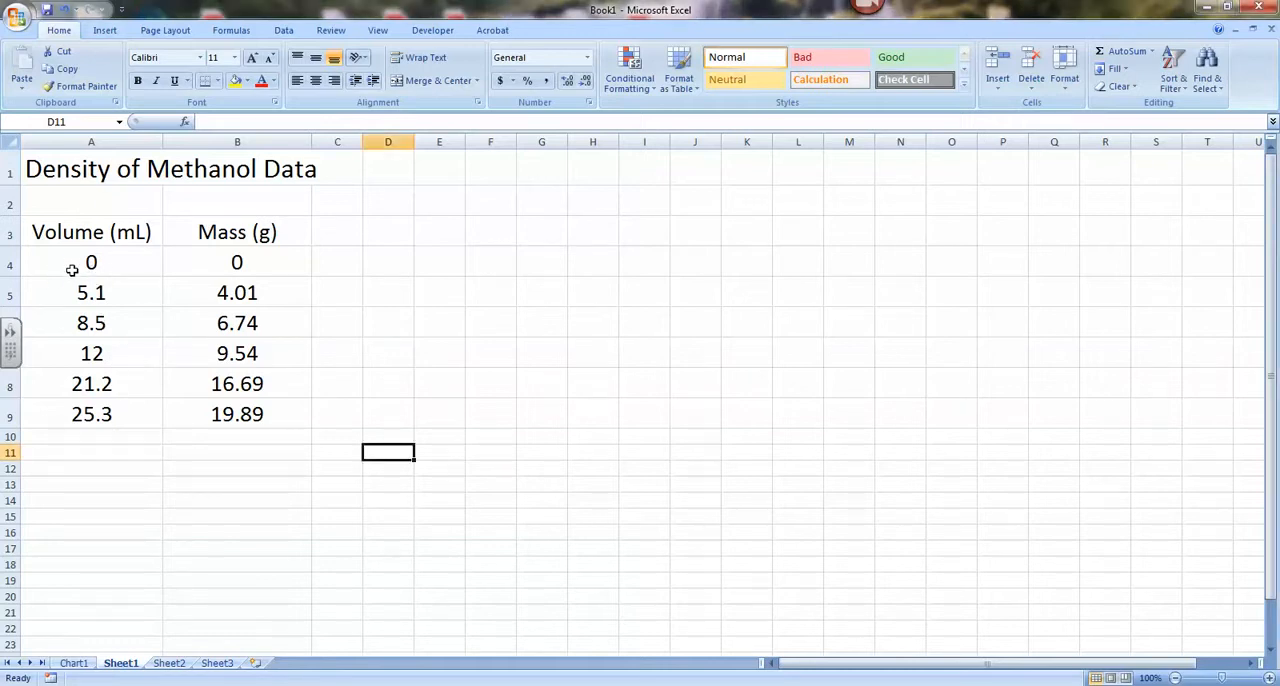
Format the volume values in A4:A9 as Number with one decimal place.
{"action": "left_click_drag", "start_coordinate": [86, 261], "coordinate": [84, 410]}
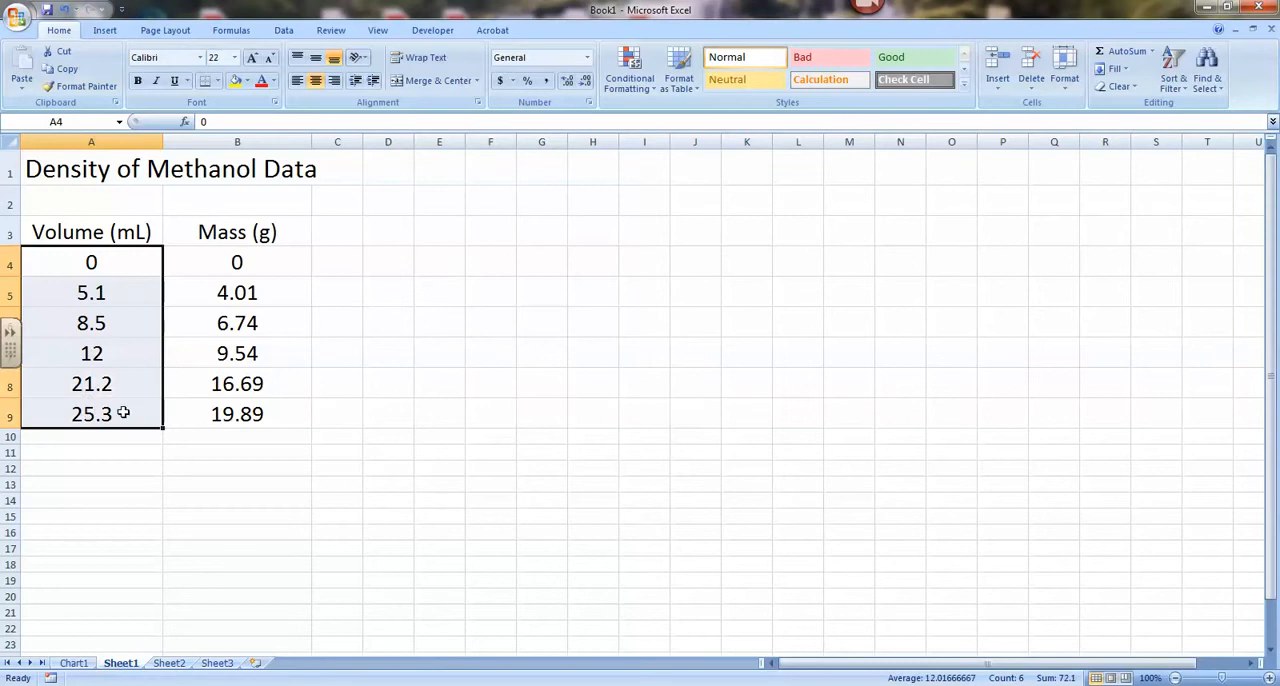
{"action": "right_click", "coordinate": [121, 319]}
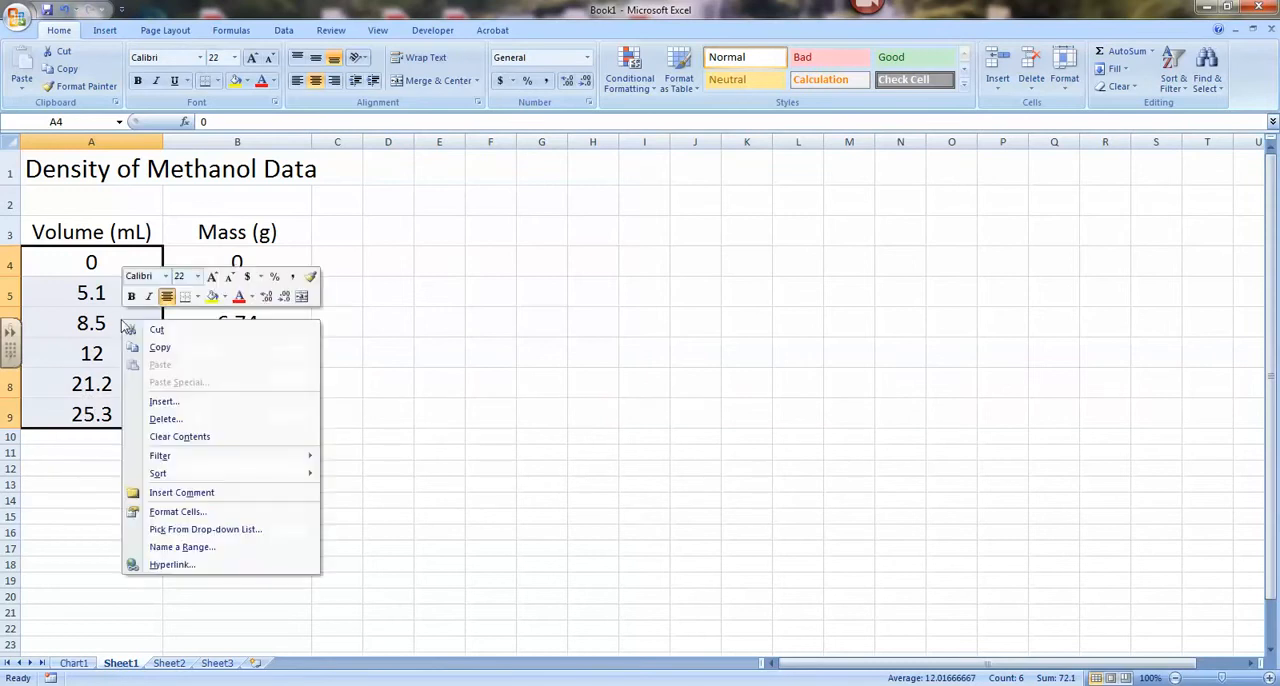
{"action": "left_click", "coordinate": [201, 513]}
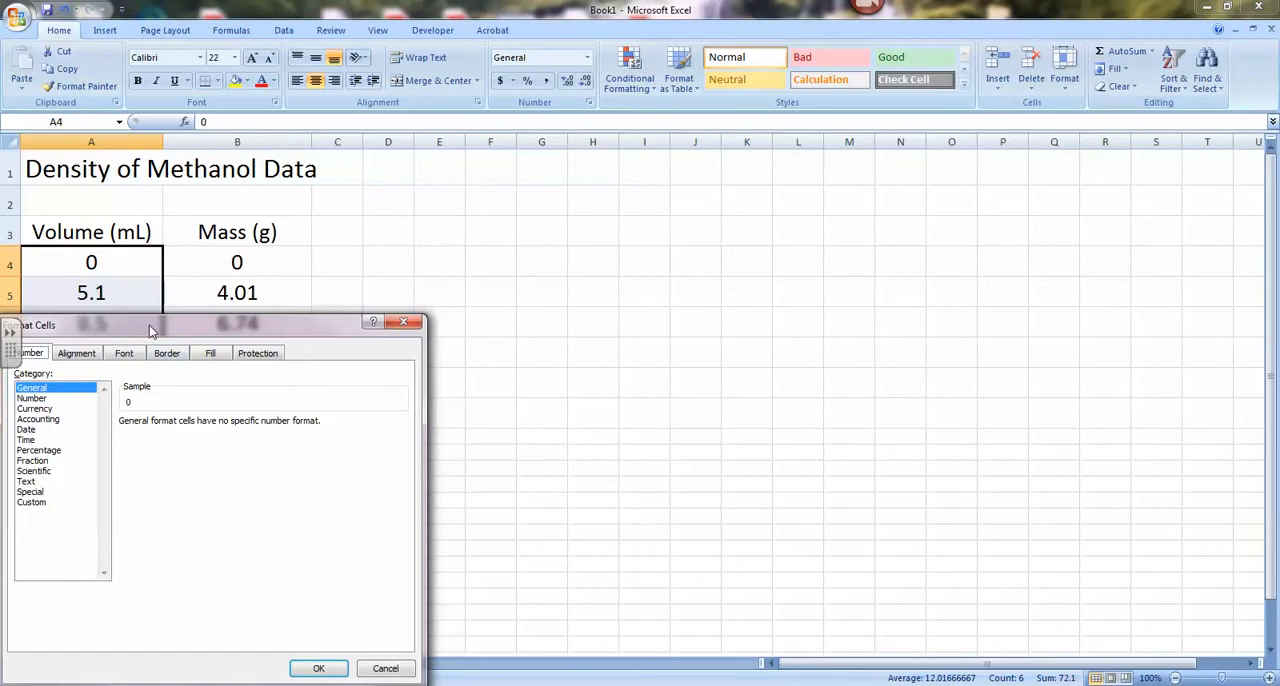
{"action": "left_click_drag", "start_coordinate": [149, 325], "coordinate": [494, 242]}
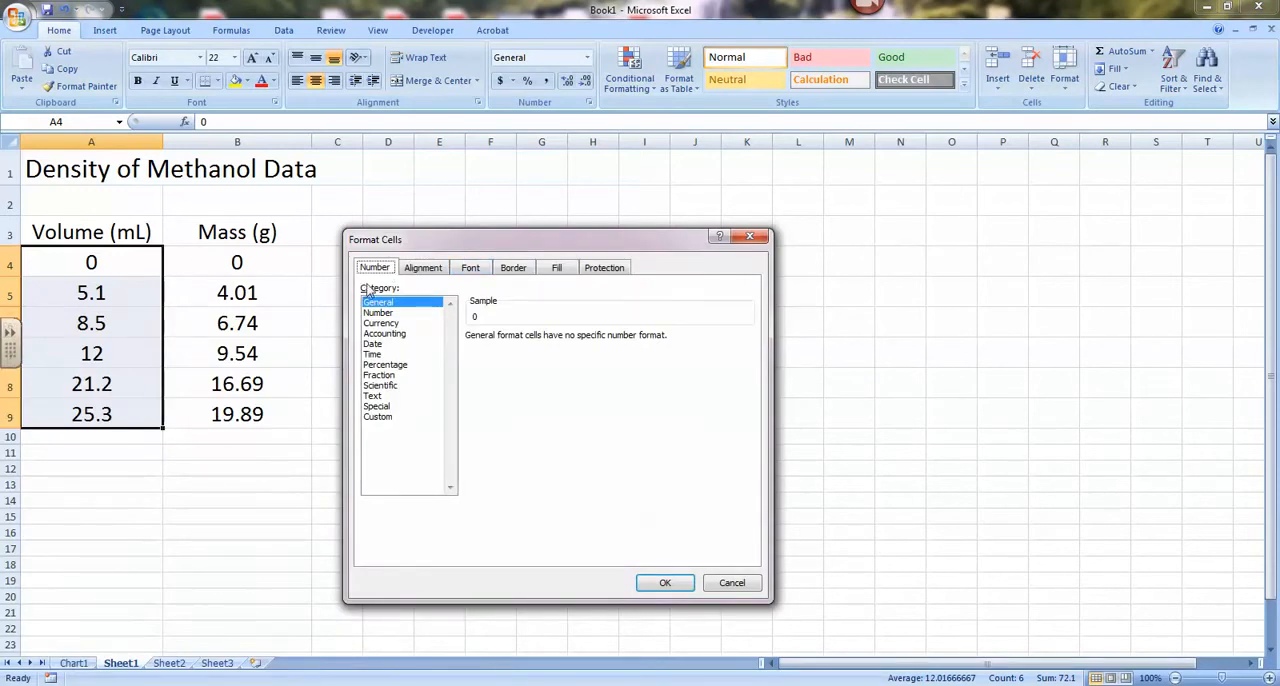
{"action": "left_click", "coordinate": [380, 312]}
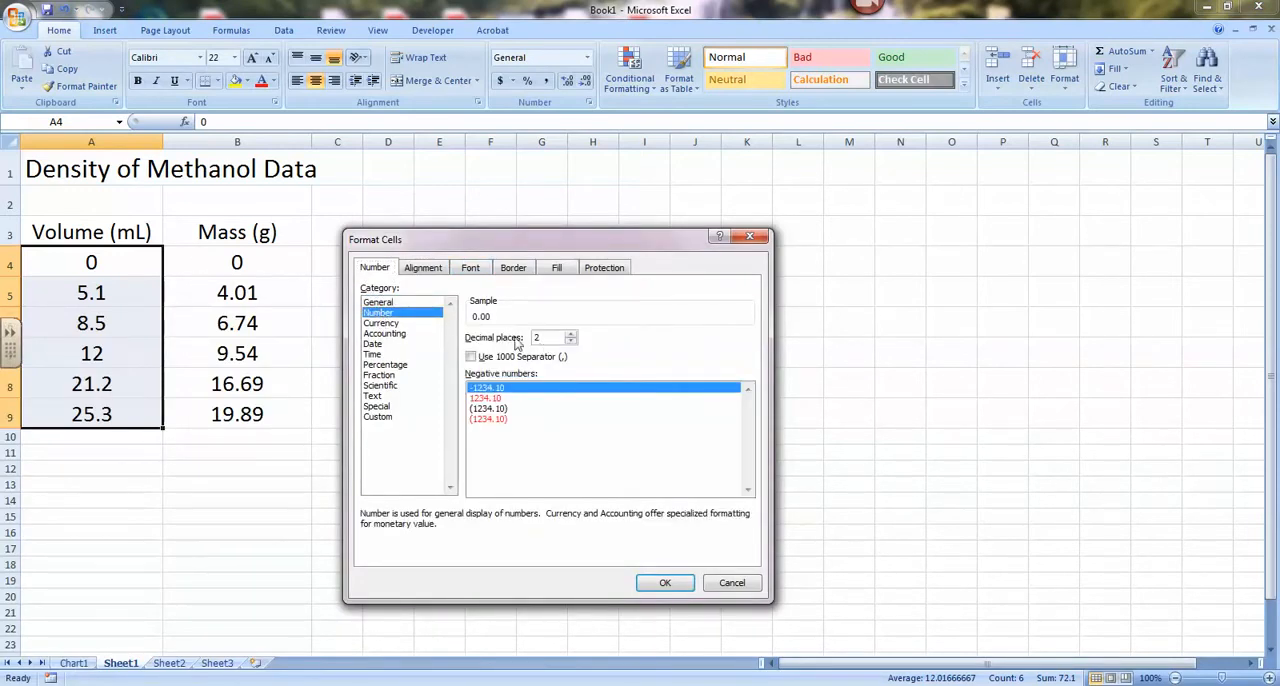
{"action": "left_click", "coordinate": [570, 341]}
{"action": "left_click", "coordinate": [666, 584]}
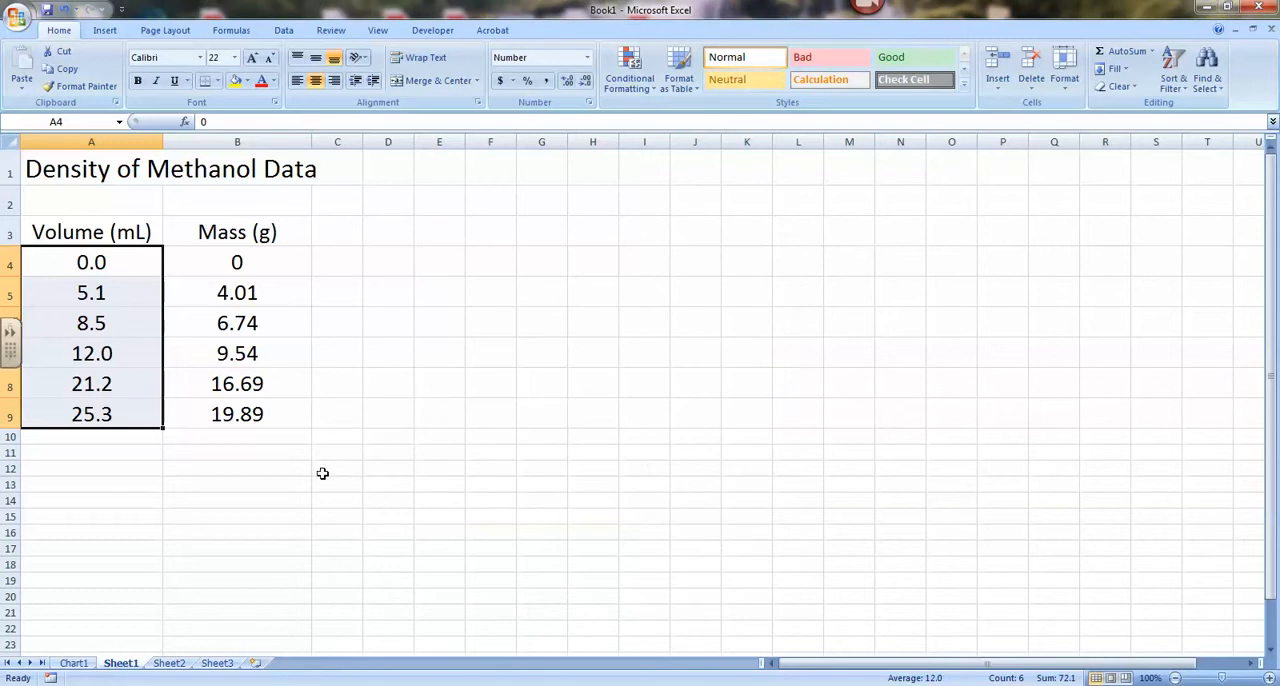
{"action": "left_click", "coordinate": [92, 264]}
{"action": "left_click", "coordinate": [115, 353]}
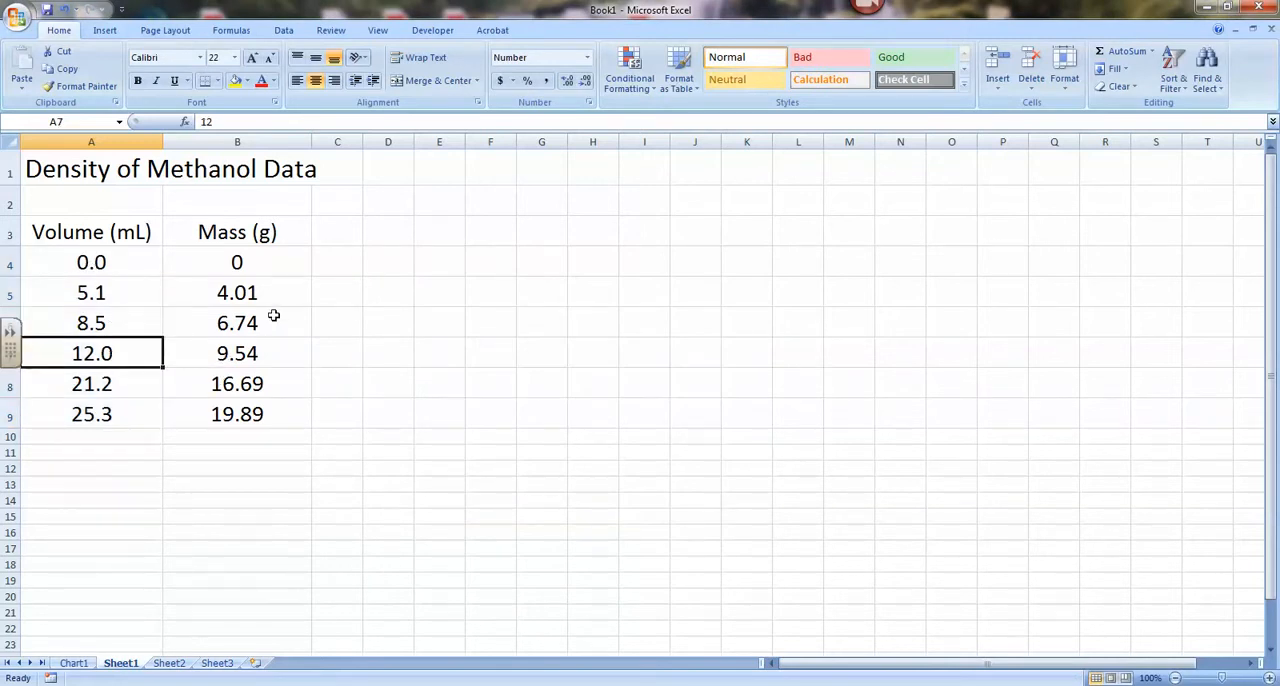
Format the mass values in B4:B9 as Number with two decimal places.
{"action": "left_click", "coordinate": [267, 264]}
{"action": "left_click_drag", "start_coordinate": [267, 272], "coordinate": [266, 417]}
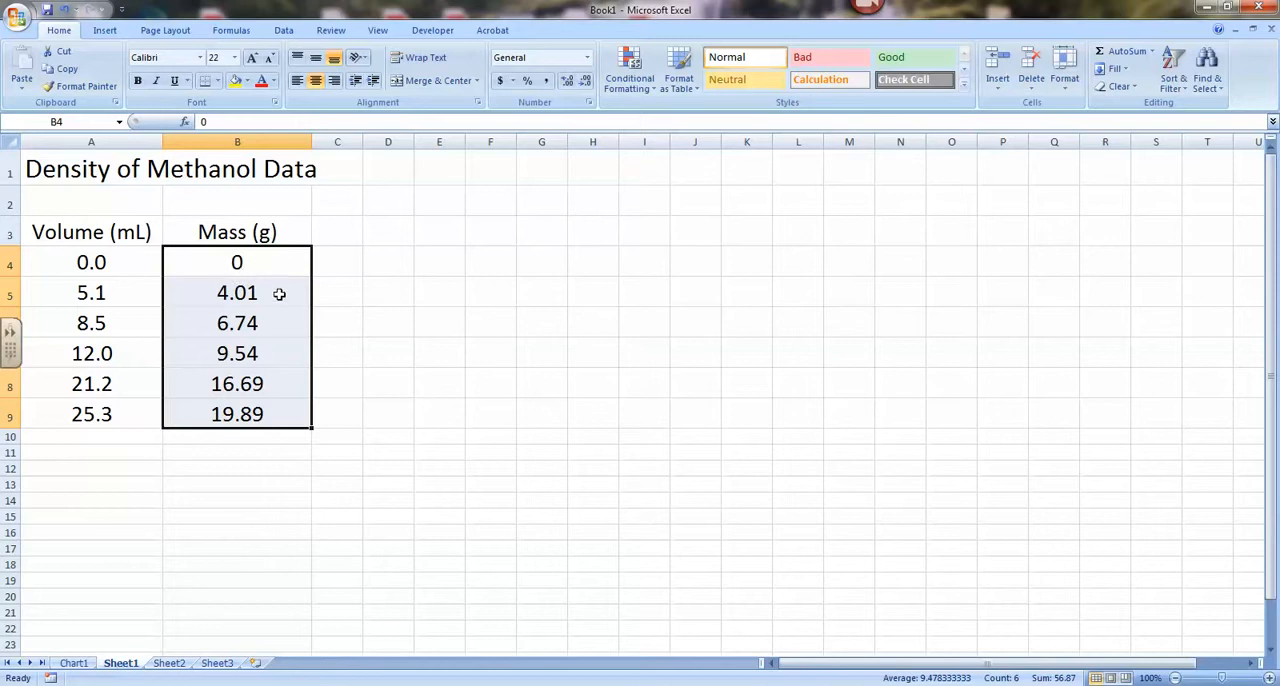
{"action": "right_click", "coordinate": [228, 300]}
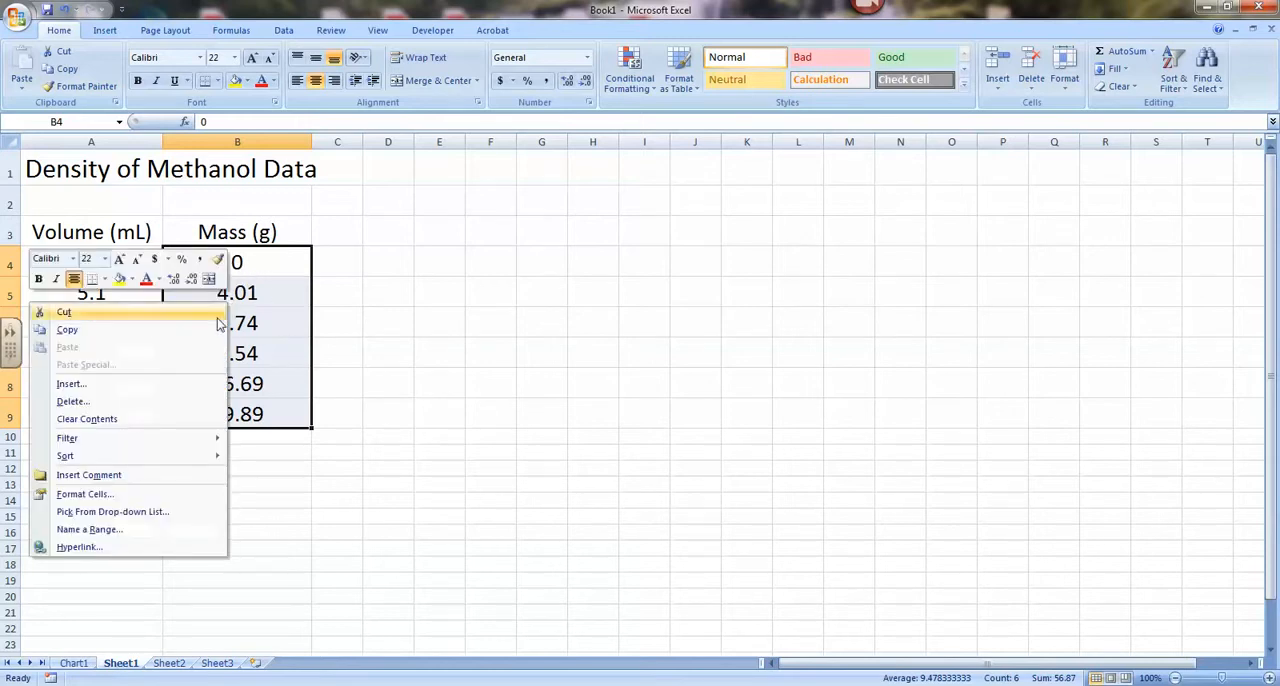
{"action": "left_click", "coordinate": [121, 494]}
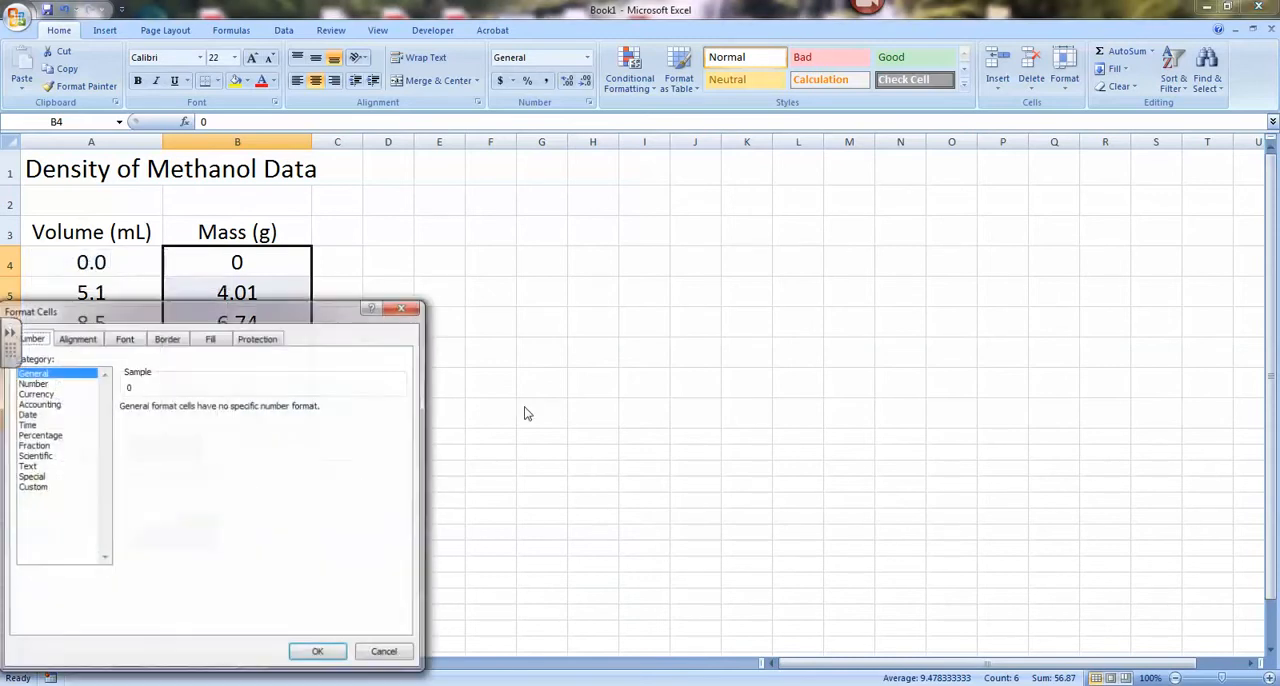
{"action": "left_click_drag", "start_coordinate": [336, 307], "coordinate": [620, 242]}
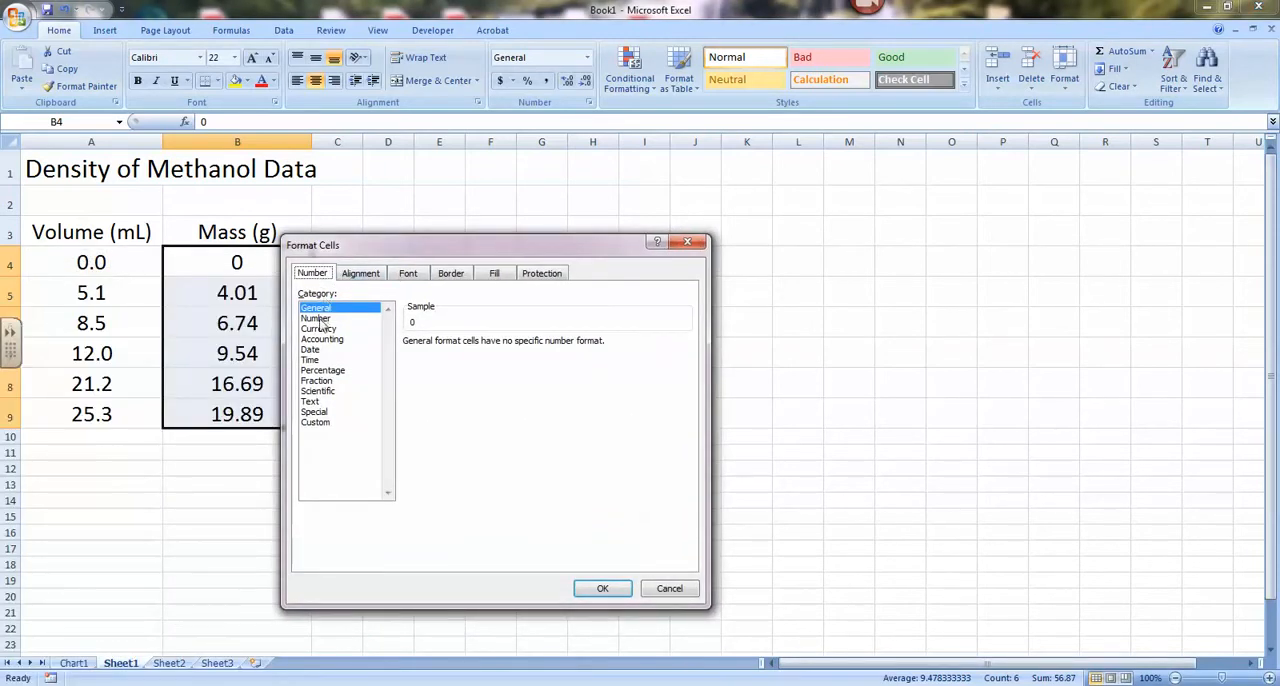
{"action": "left_click", "coordinate": [318, 319]}
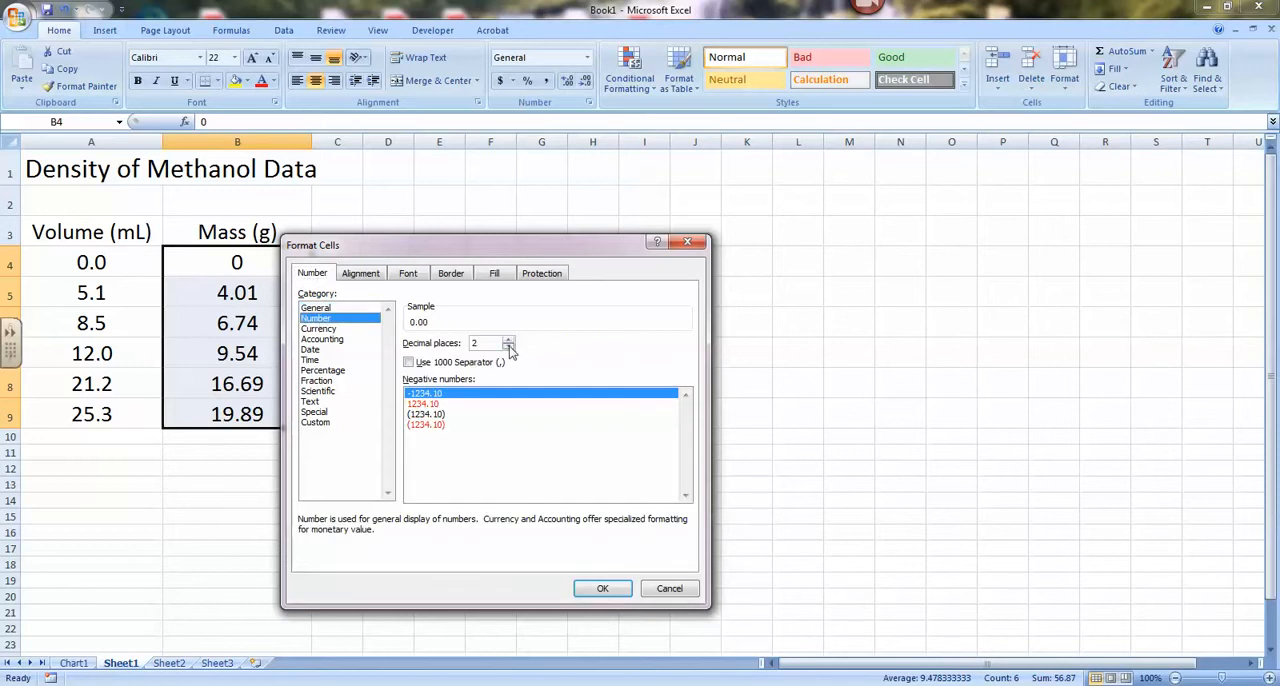
{"action": "left_click", "coordinate": [599, 590]}
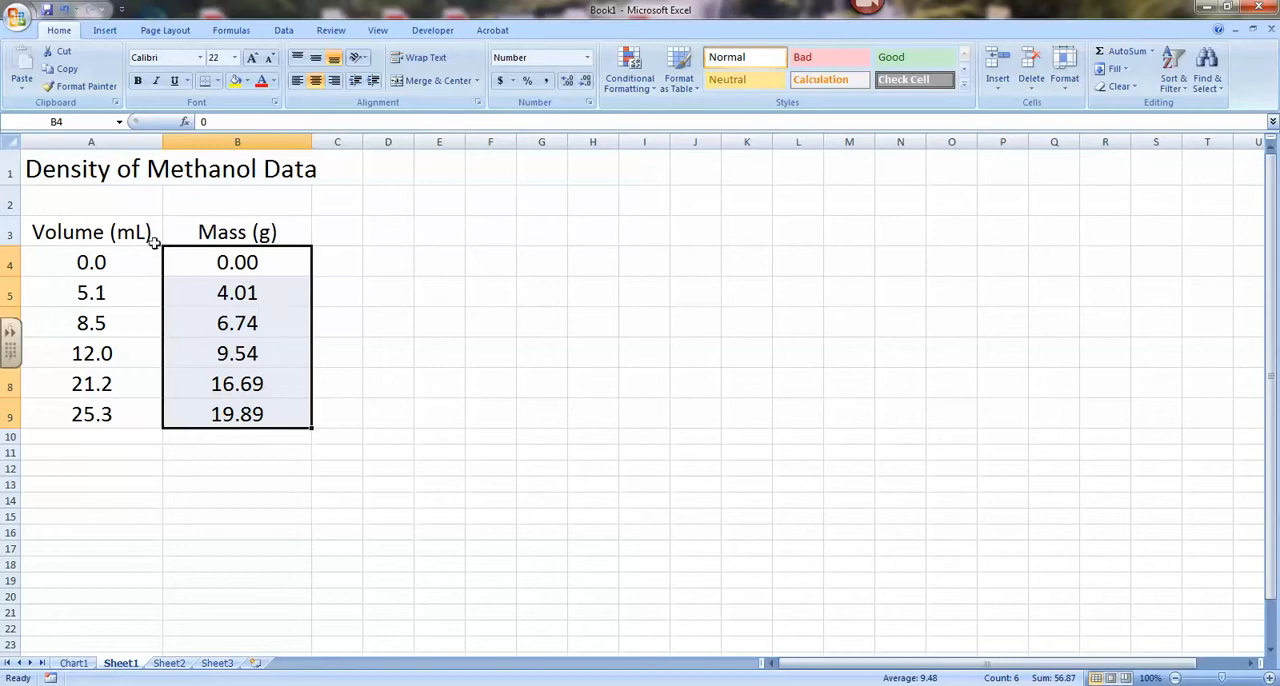
{"action": "left_click", "coordinate": [320, 288]}
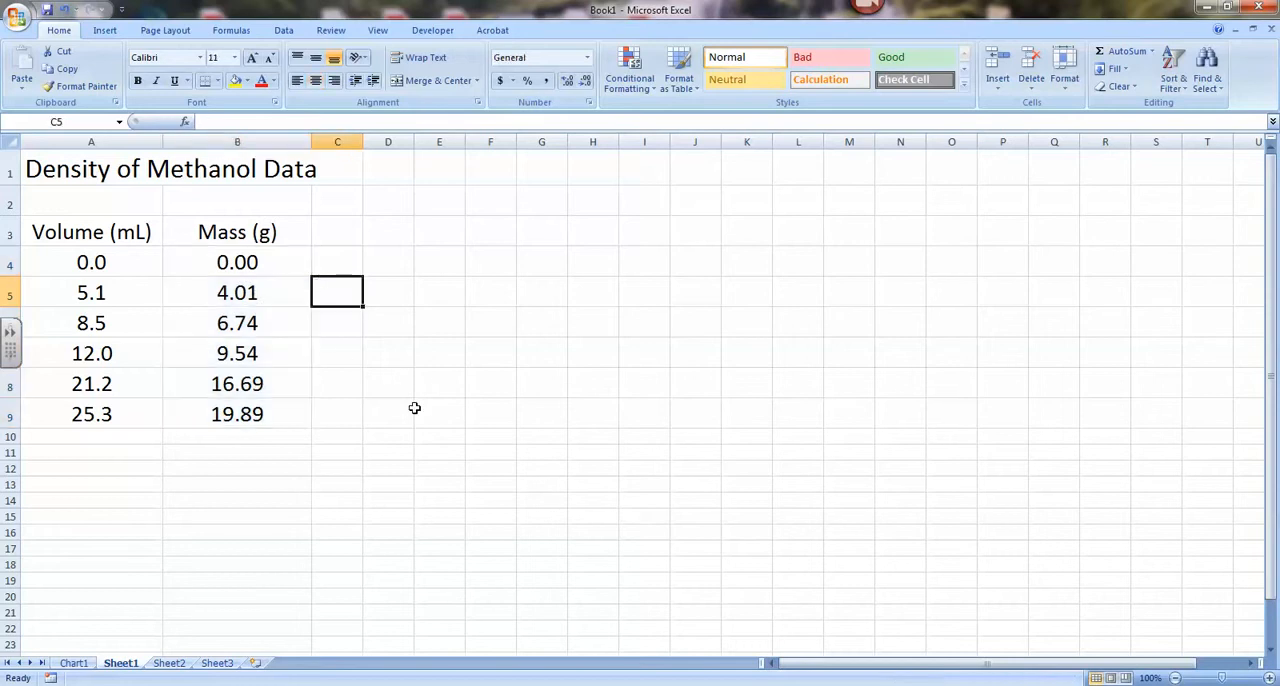
Insert a markers-only scatter chart from the volume and mass data in A3:B9, including the headers.
{"action": "left_click_drag", "start_coordinate": [102, 233], "coordinate": [251, 409]}
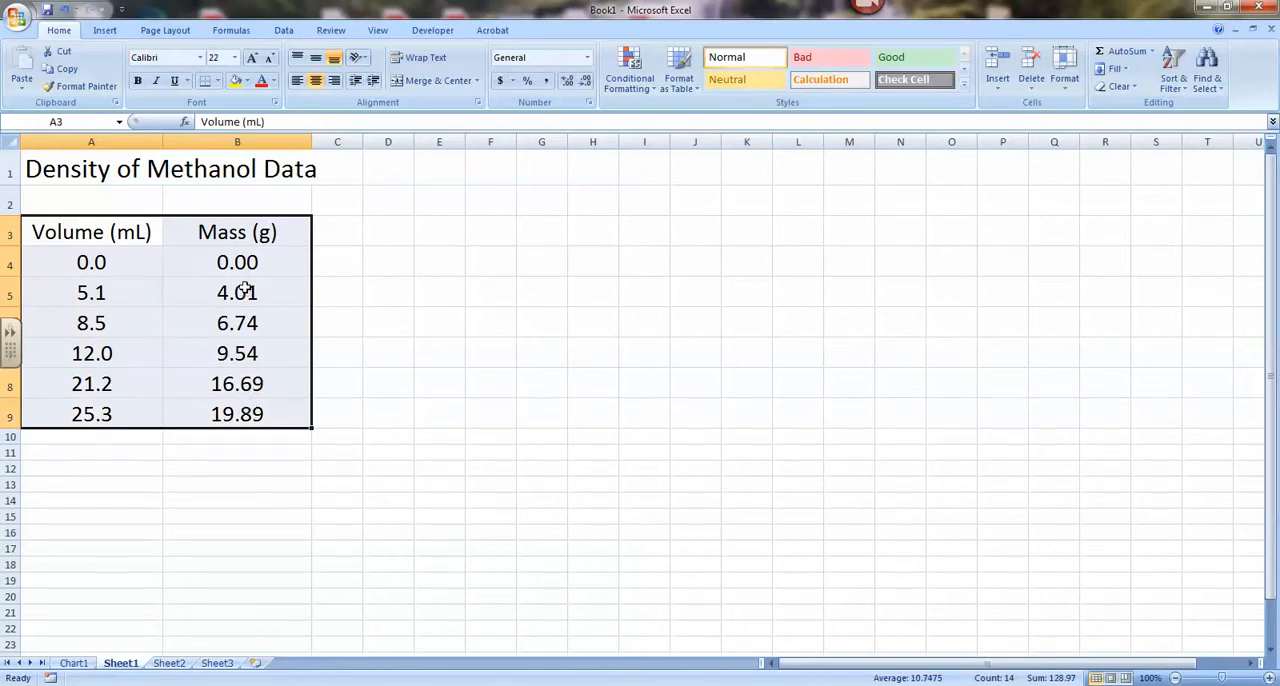
{"action": "left_click", "coordinate": [105, 31]}
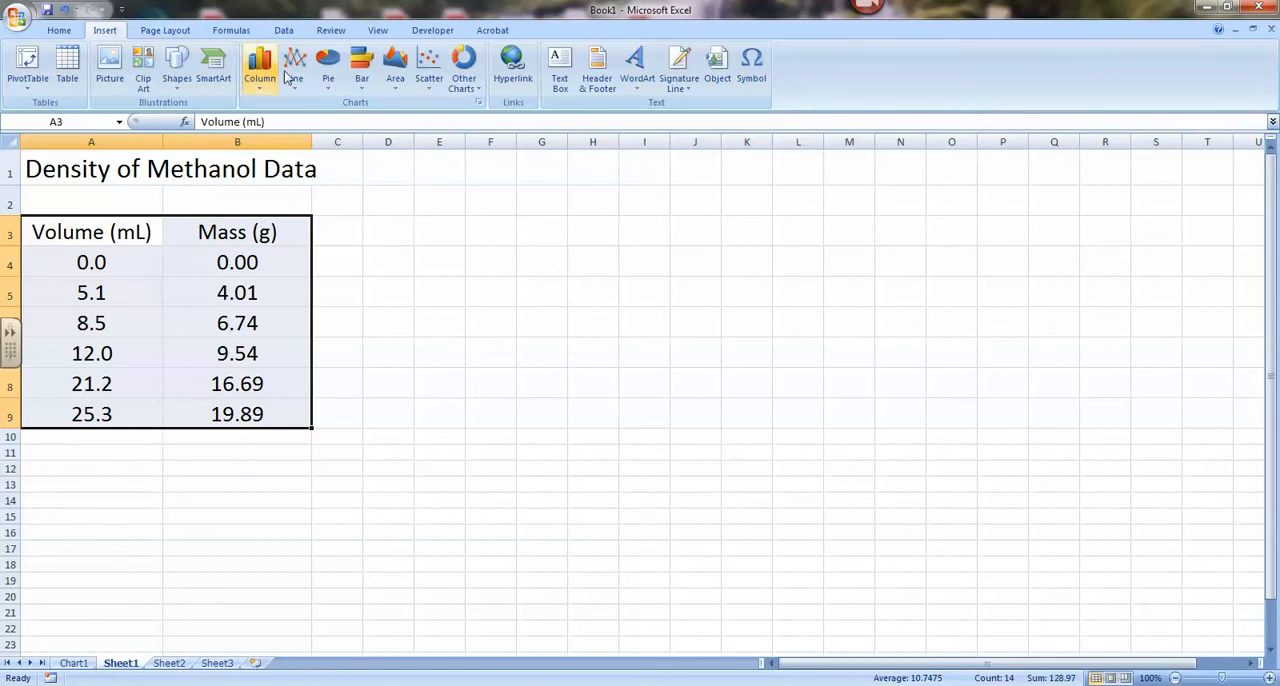
{"action": "left_click", "coordinate": [429, 84]}
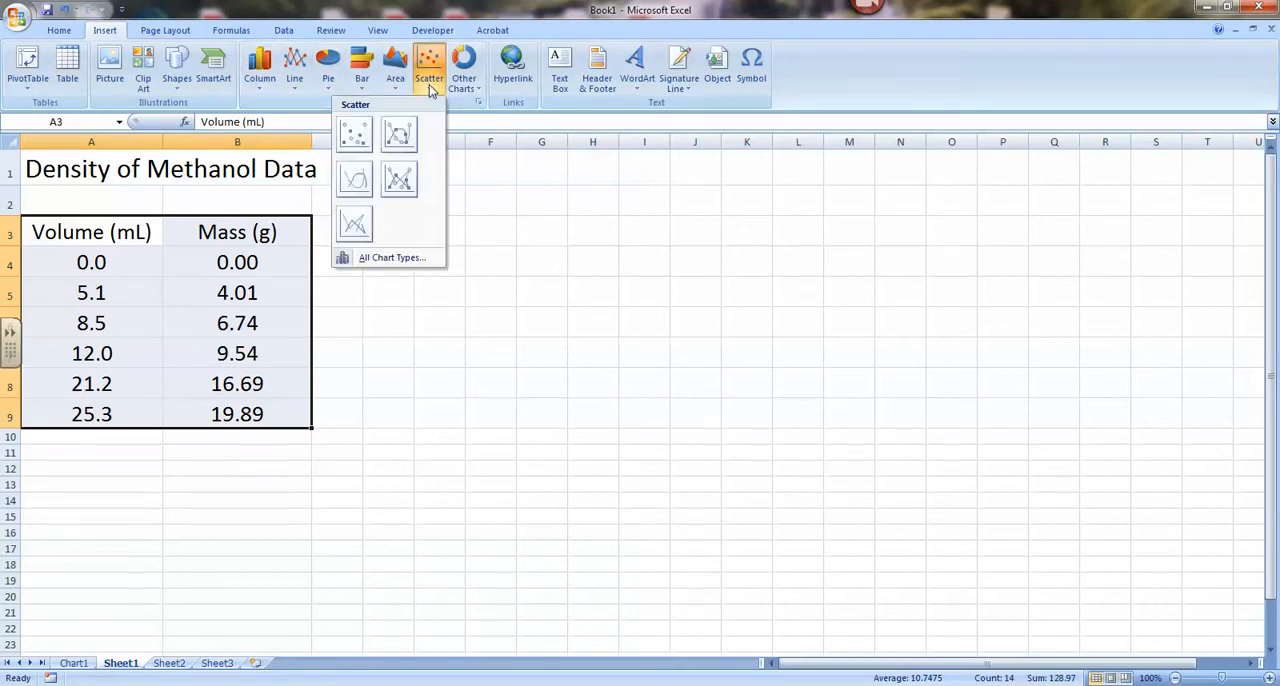
{"action": "left_click", "coordinate": [355, 139]}
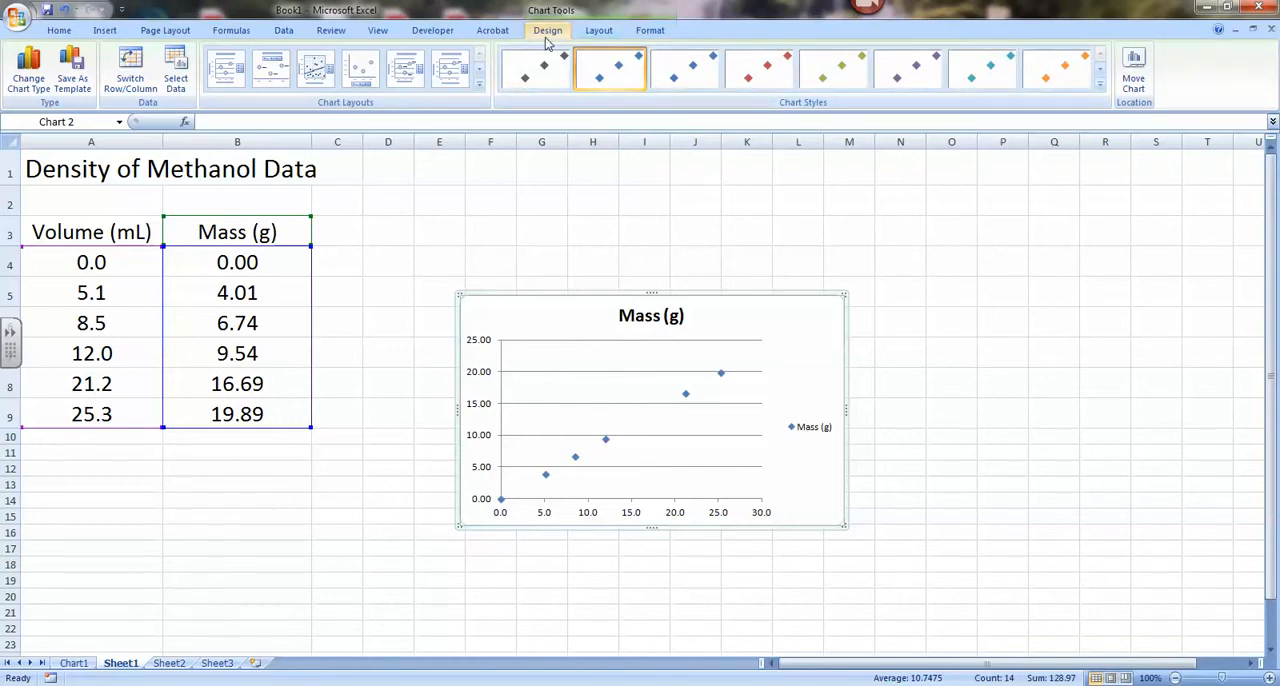
Move the scatter chart from the data sheet to its own new chart sheet.
{"action": "left_click", "coordinate": [1135, 80]}
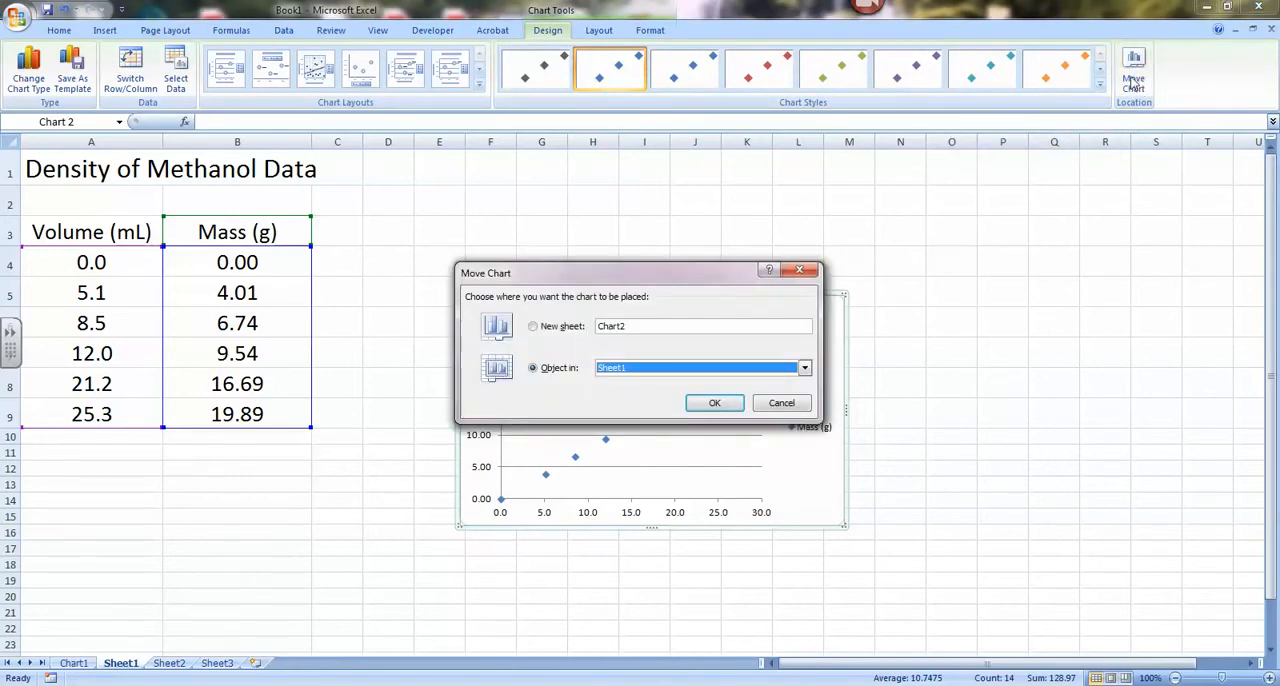
{"action": "left_click", "coordinate": [535, 328]}
{"action": "left_click", "coordinate": [726, 405]}
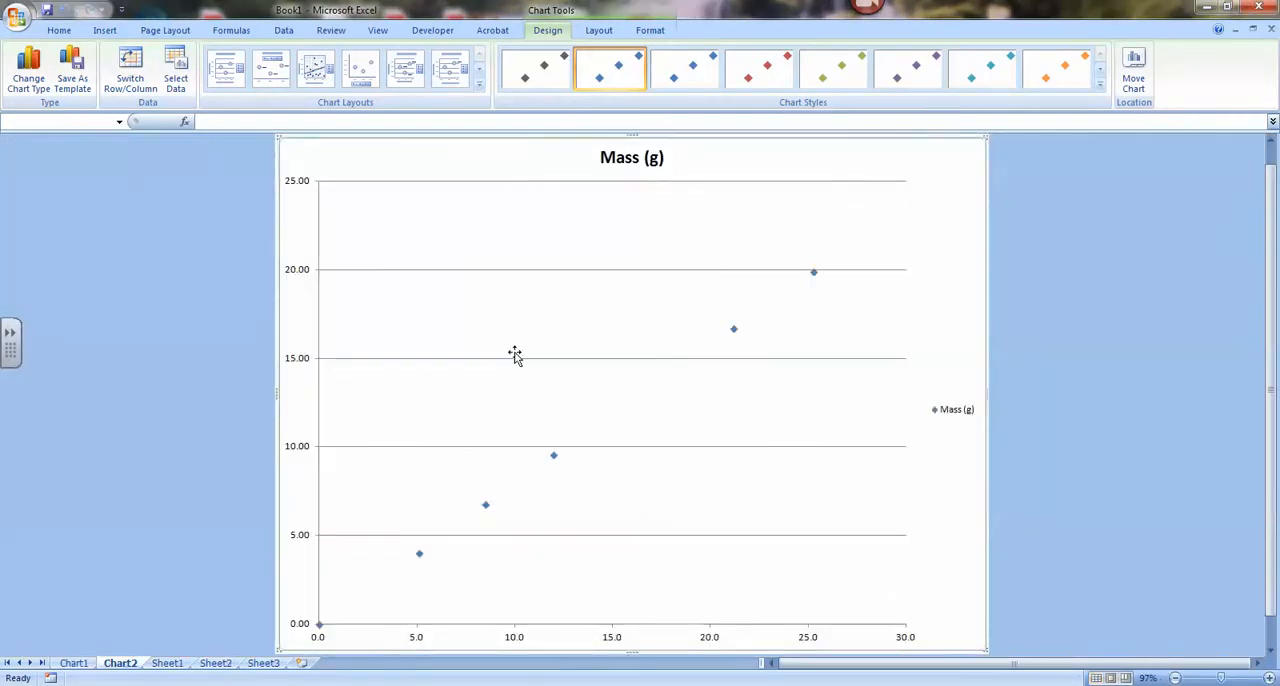
Set the vertical axis to a fixed major unit of 2 and its minor tick marks to Outside.
{"action": "left_click", "coordinate": [296, 365]}
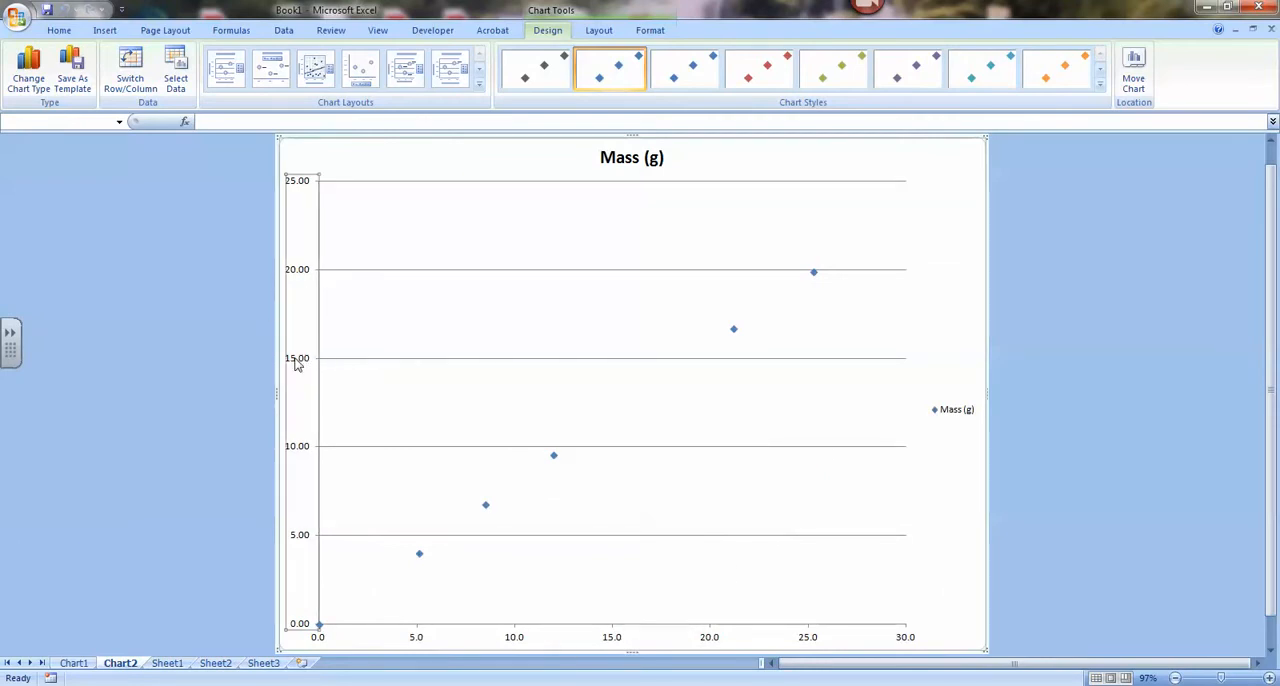
{"action": "right_click", "coordinate": [296, 365]}
{"action": "left_click", "coordinate": [159, 514]}
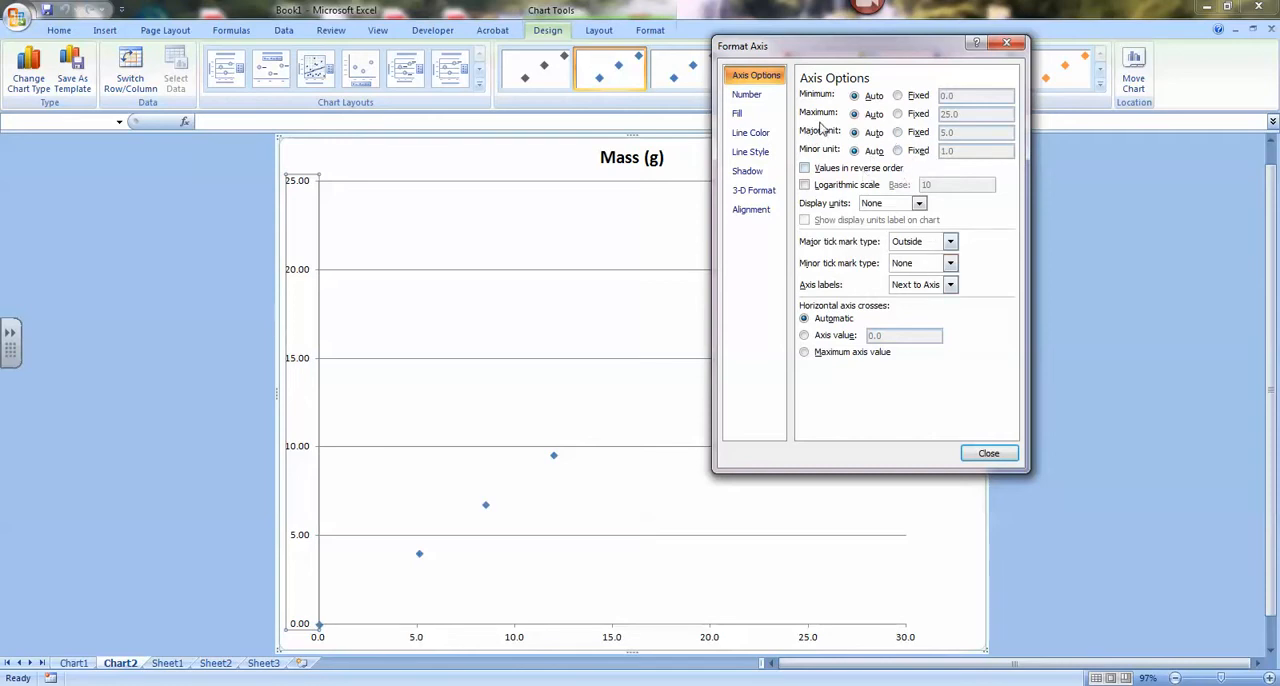
{"action": "left_click", "coordinate": [897, 132]}
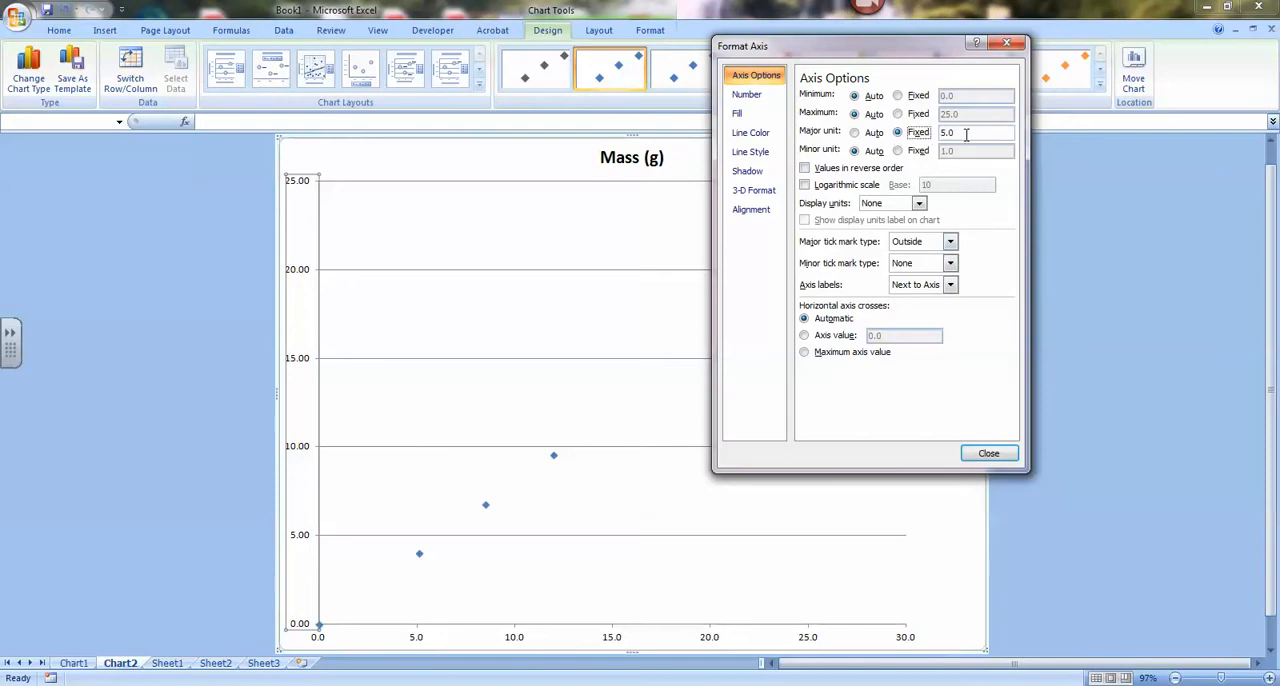
{"action": "double_click", "coordinate": [972, 135]}
{"action": "type", "text": "2"}
{"action": "left_click", "coordinate": [934, 265]}
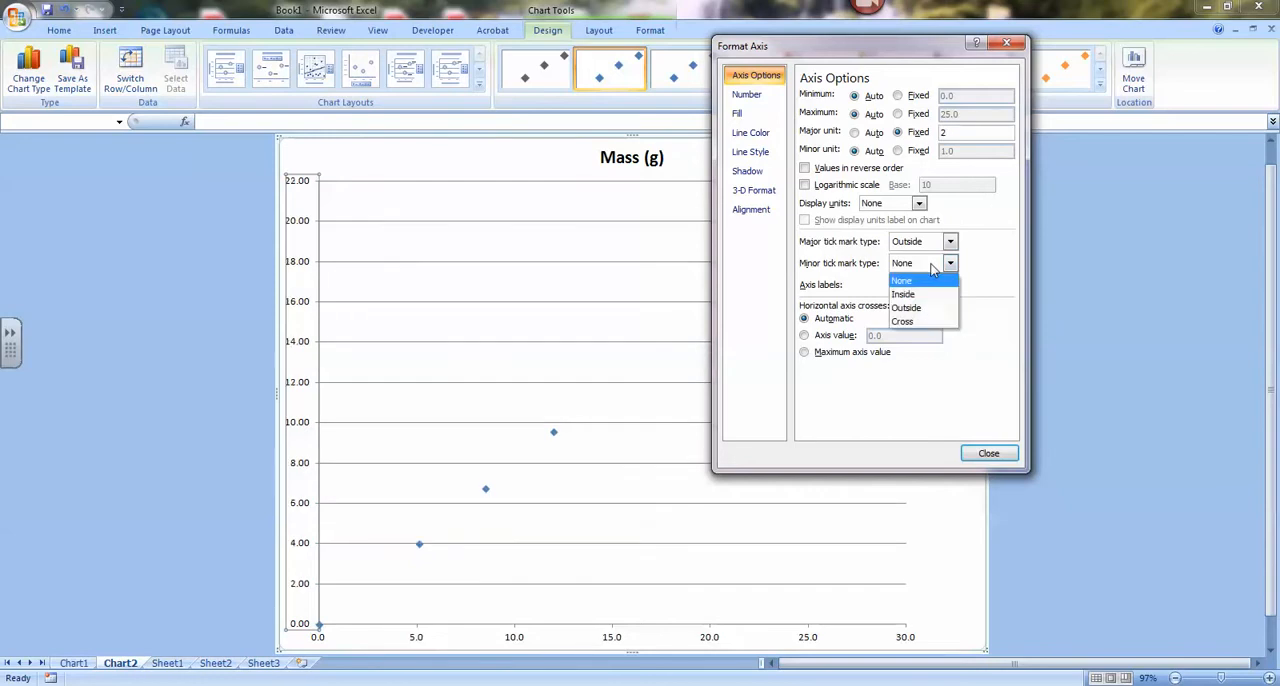
{"action": "left_click", "coordinate": [918, 310]}
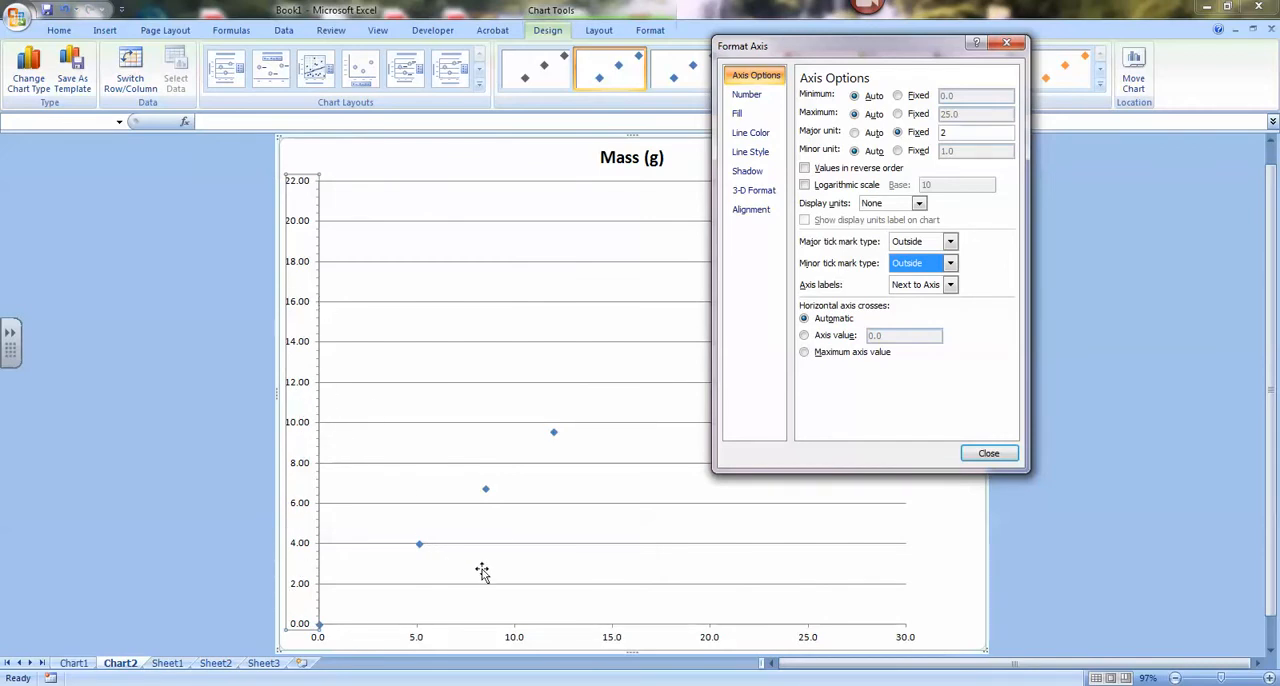
{"action": "left_click", "coordinate": [986, 455]}
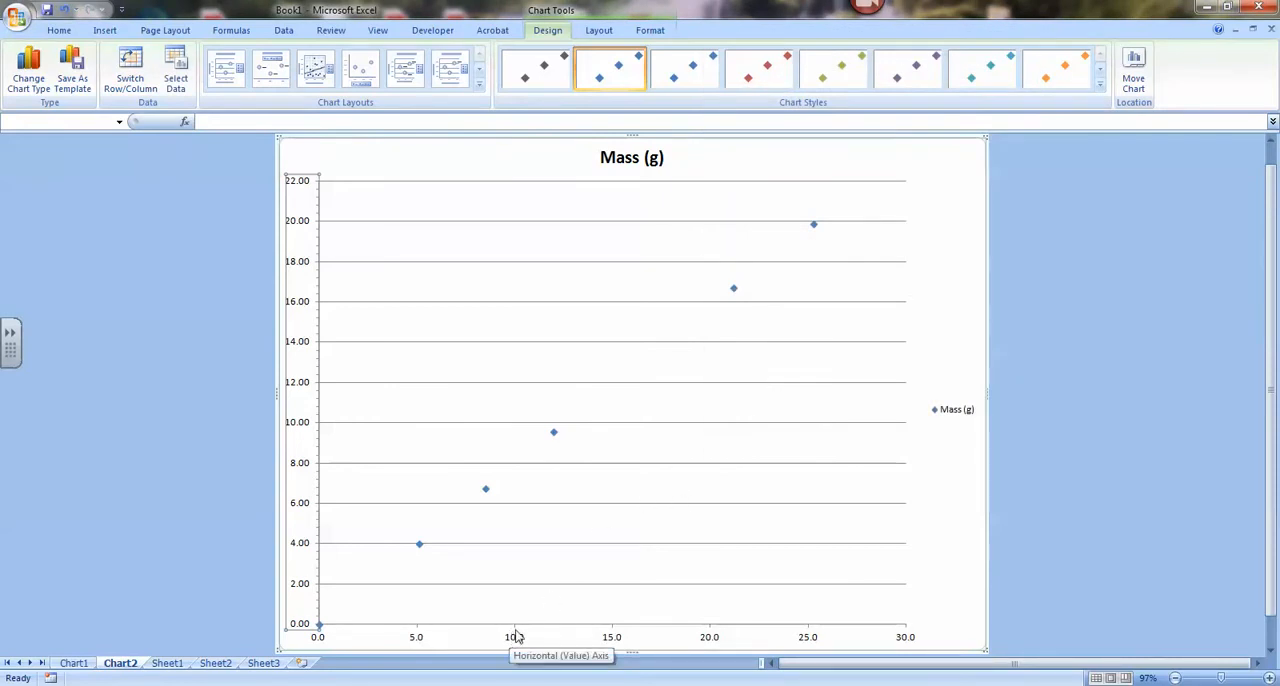
Add major and minor gridlines for the chart's horizontal axis.
{"action": "right_click", "coordinate": [516, 637]}
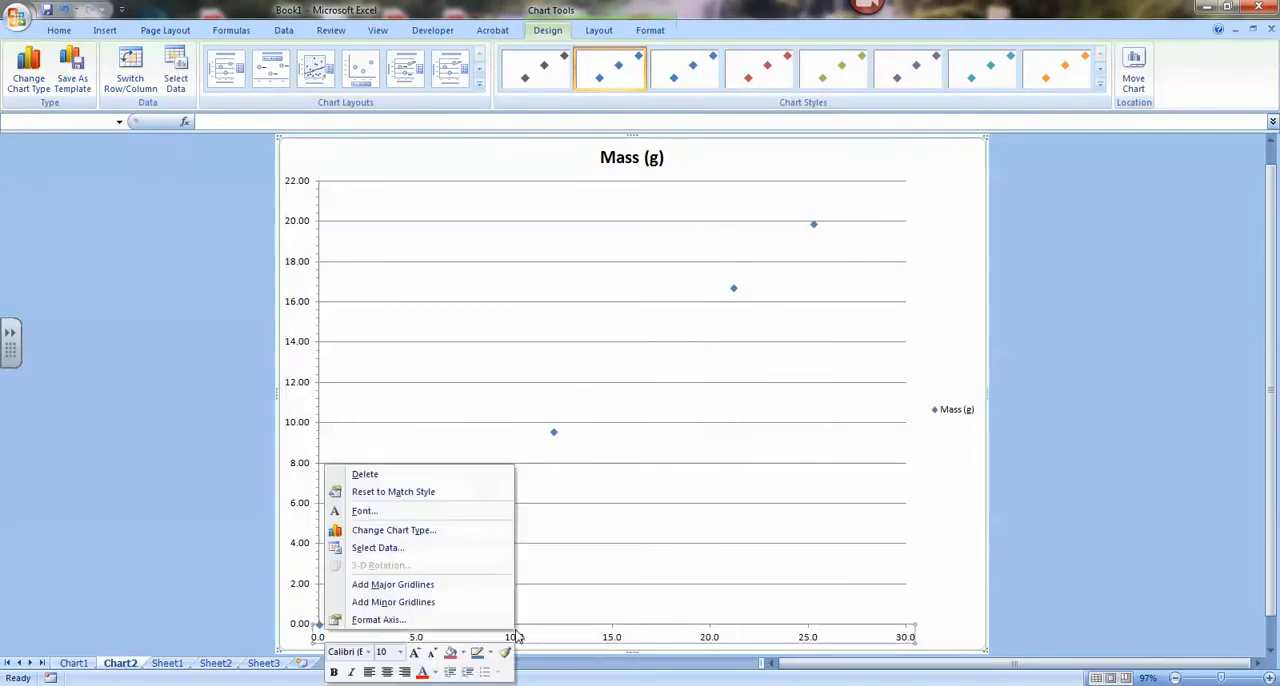
{"action": "left_click", "coordinate": [450, 590]}
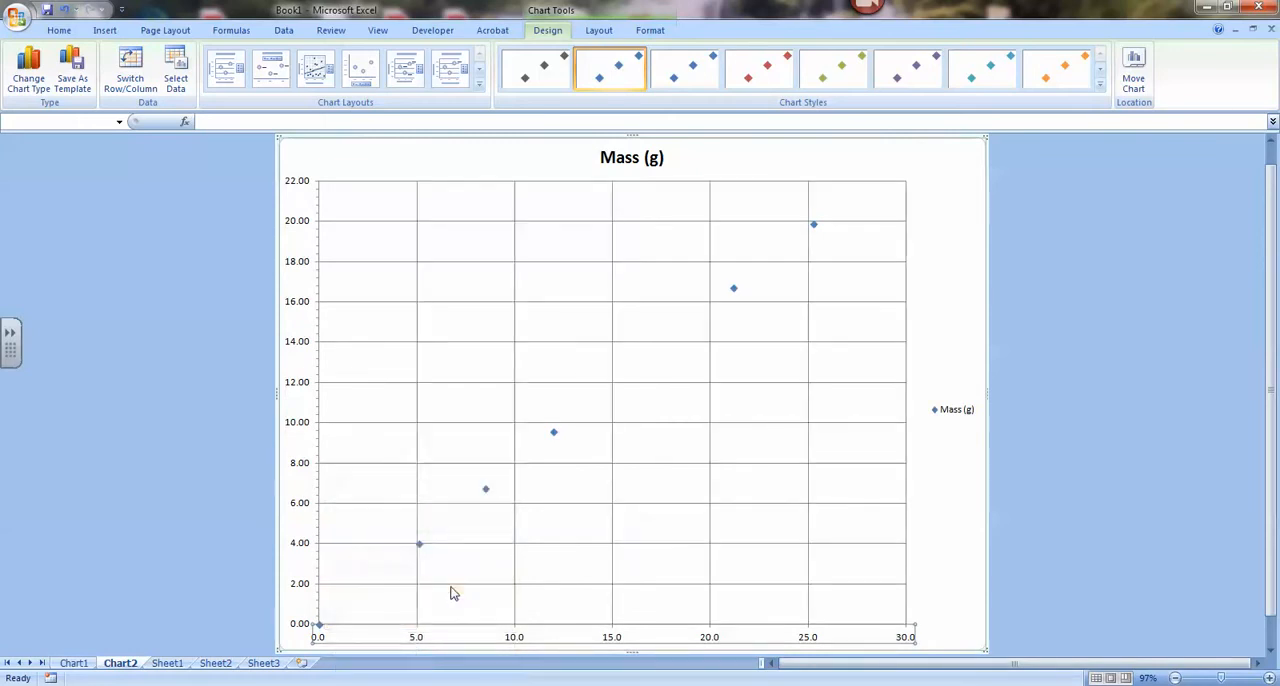
{"action": "right_click", "coordinate": [516, 637]}
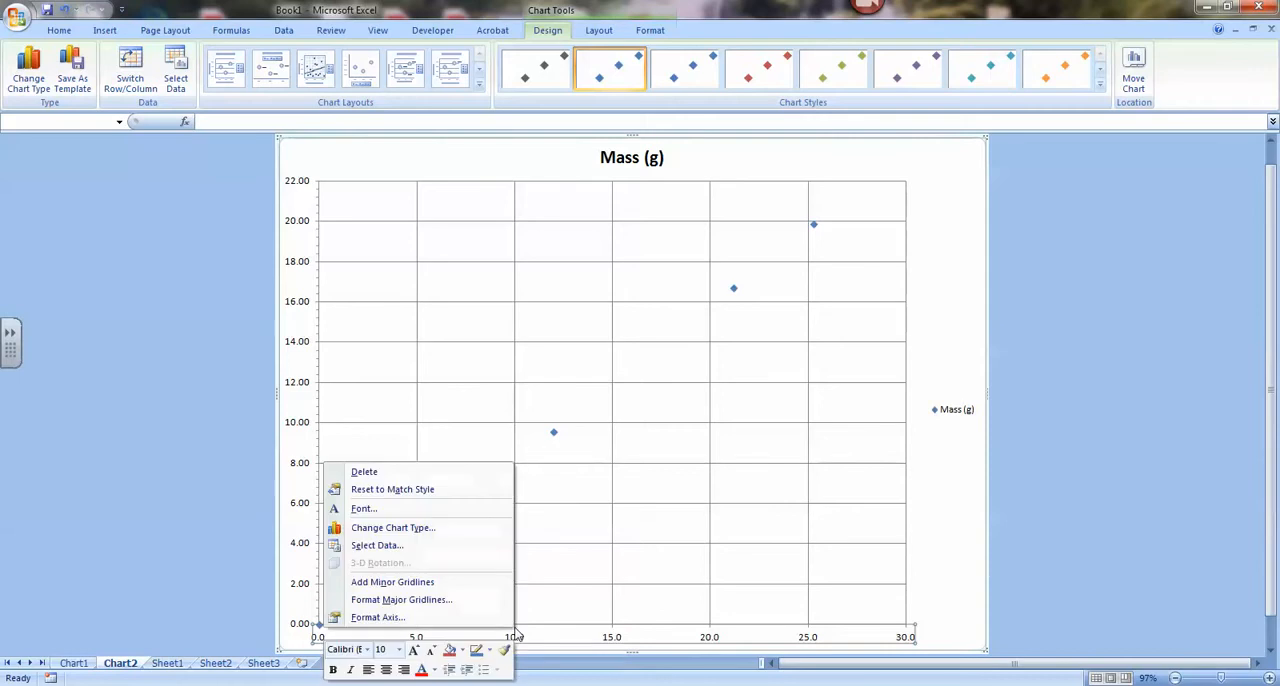
{"action": "left_click", "coordinate": [418, 581]}
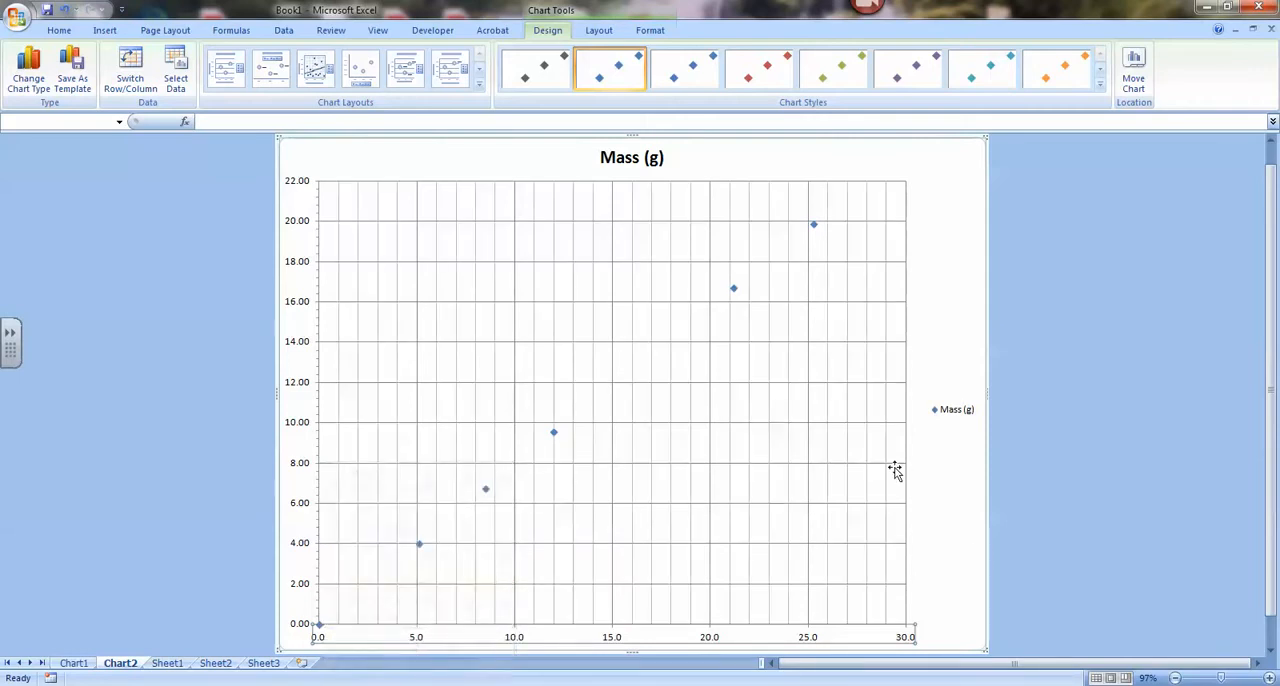
Delete the Mass (g) legend from the chart and deselect the chart.
{"action": "left_click", "coordinate": [944, 419]}
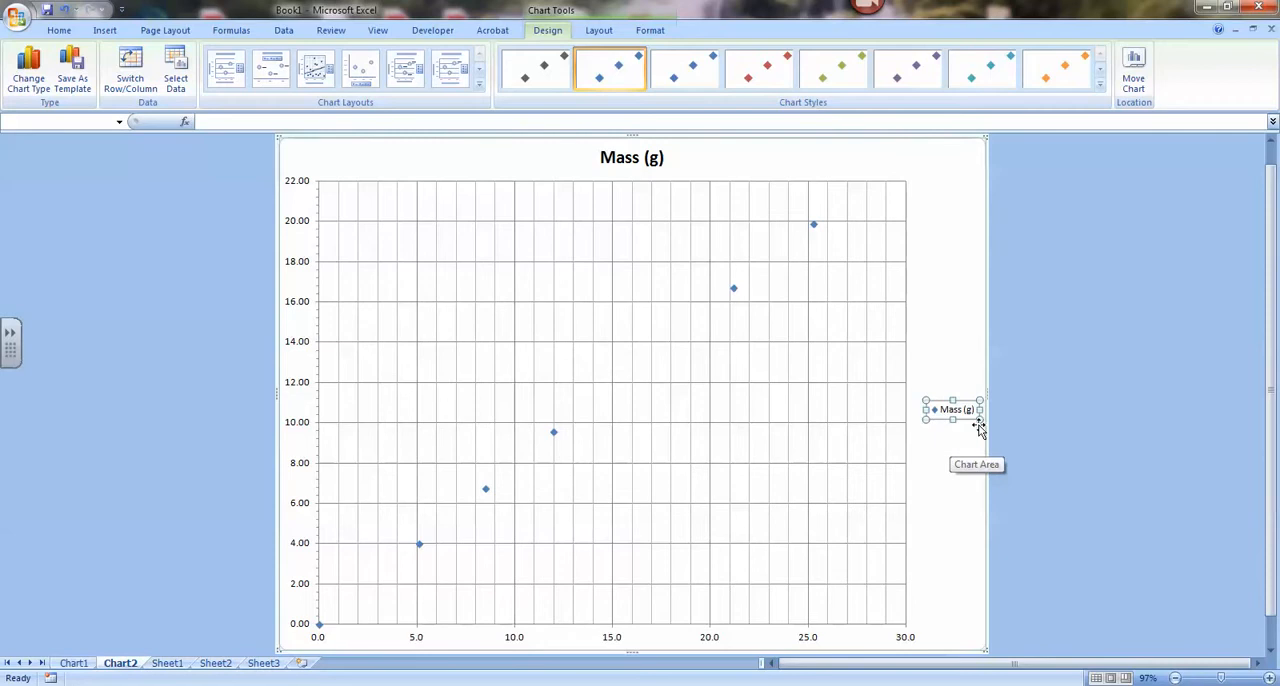
{"action": "key", "text": "Delete"}
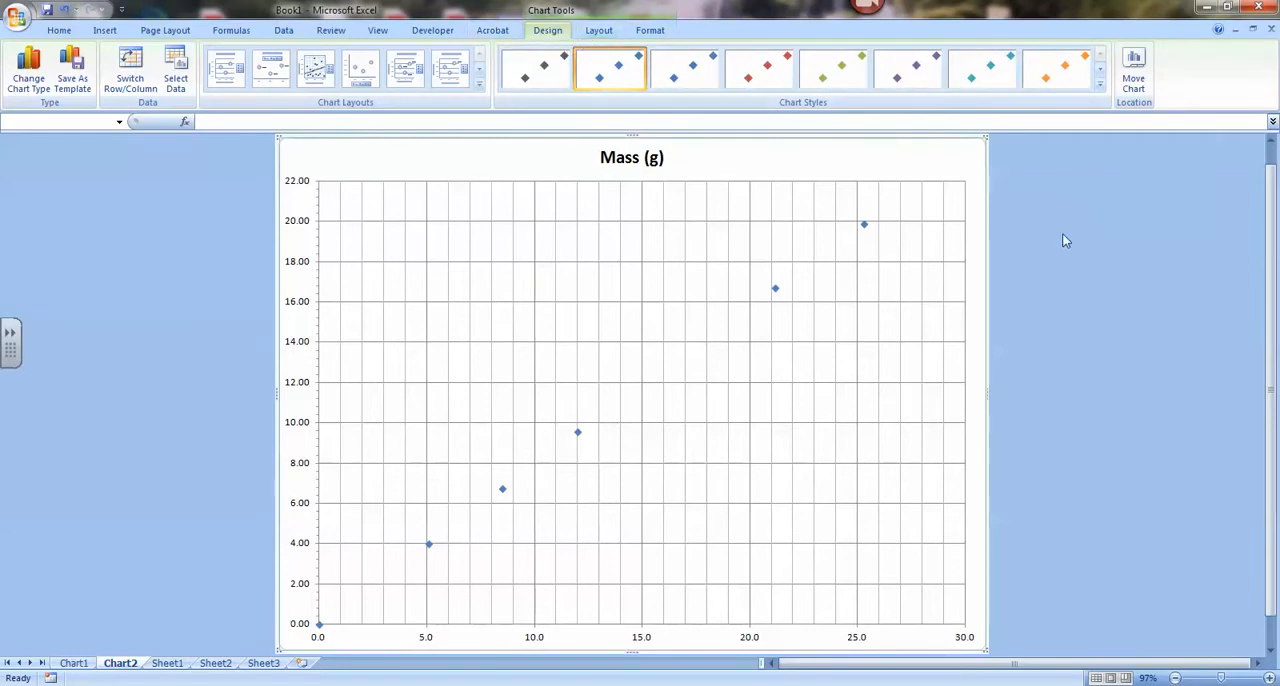
{"action": "left_click", "coordinate": [1117, 307]}
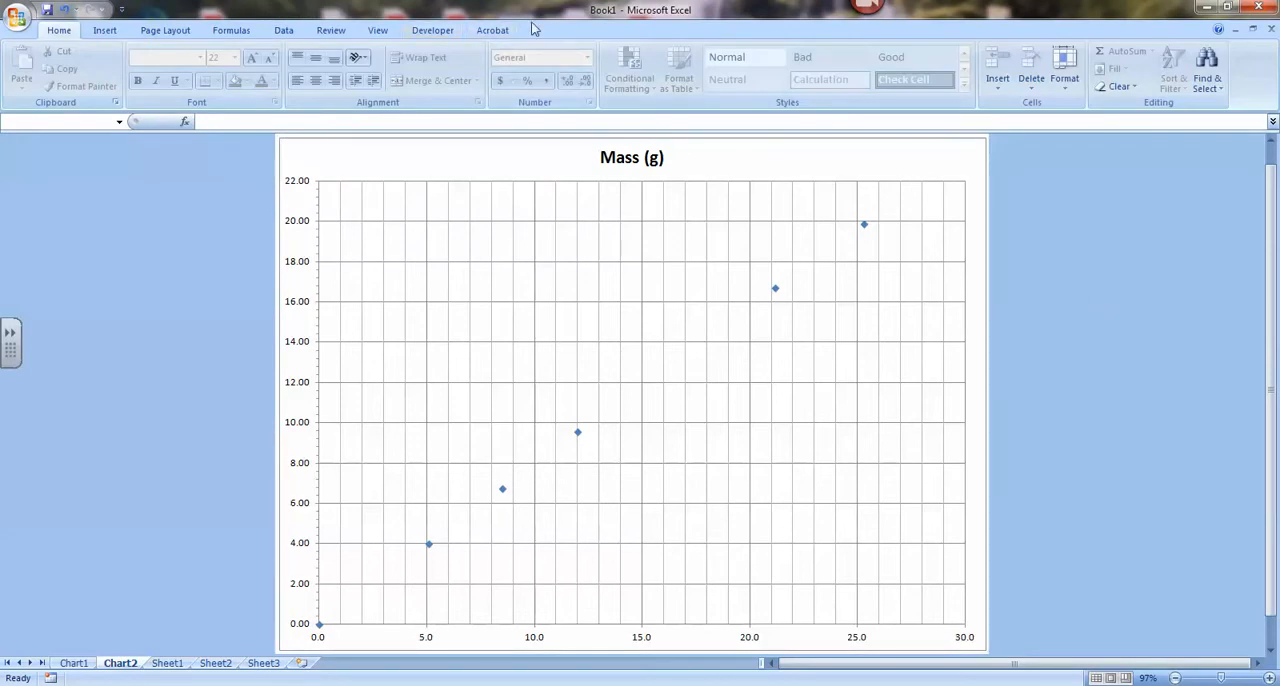
Add a horizontal axis title below the axis with the text "Volume (mL)".
{"action": "left_click", "coordinate": [695, 203]}
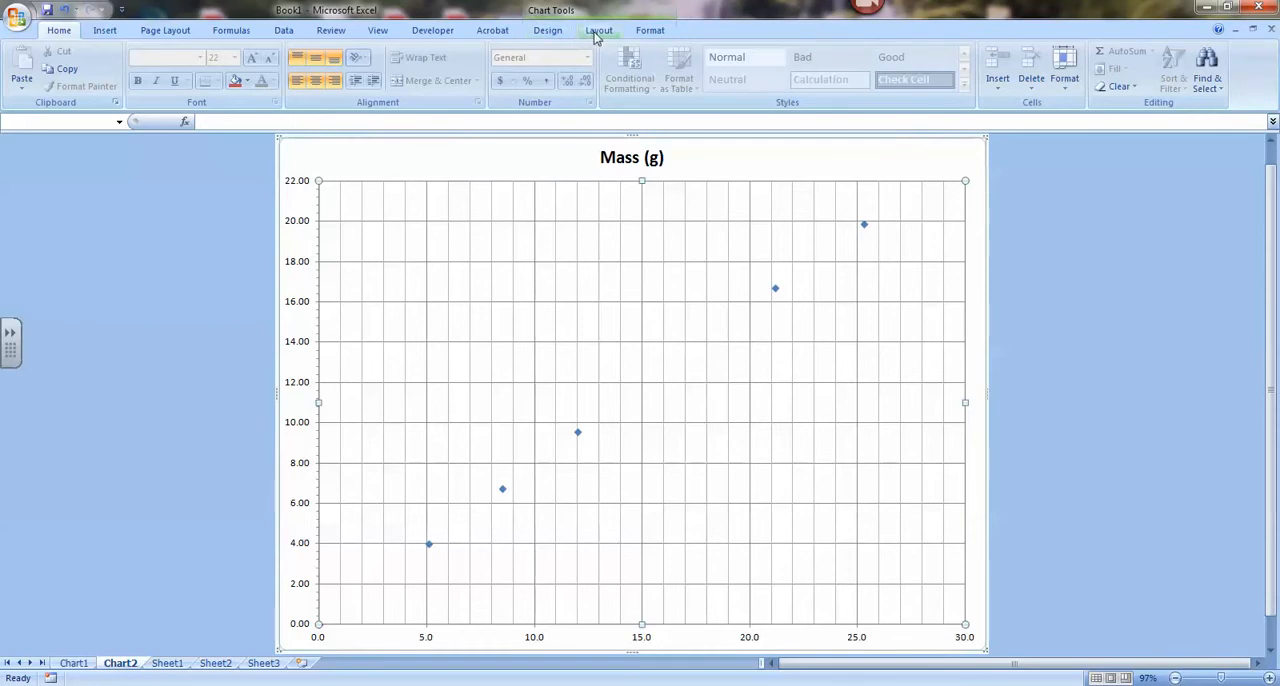
{"action": "left_click", "coordinate": [597, 31]}
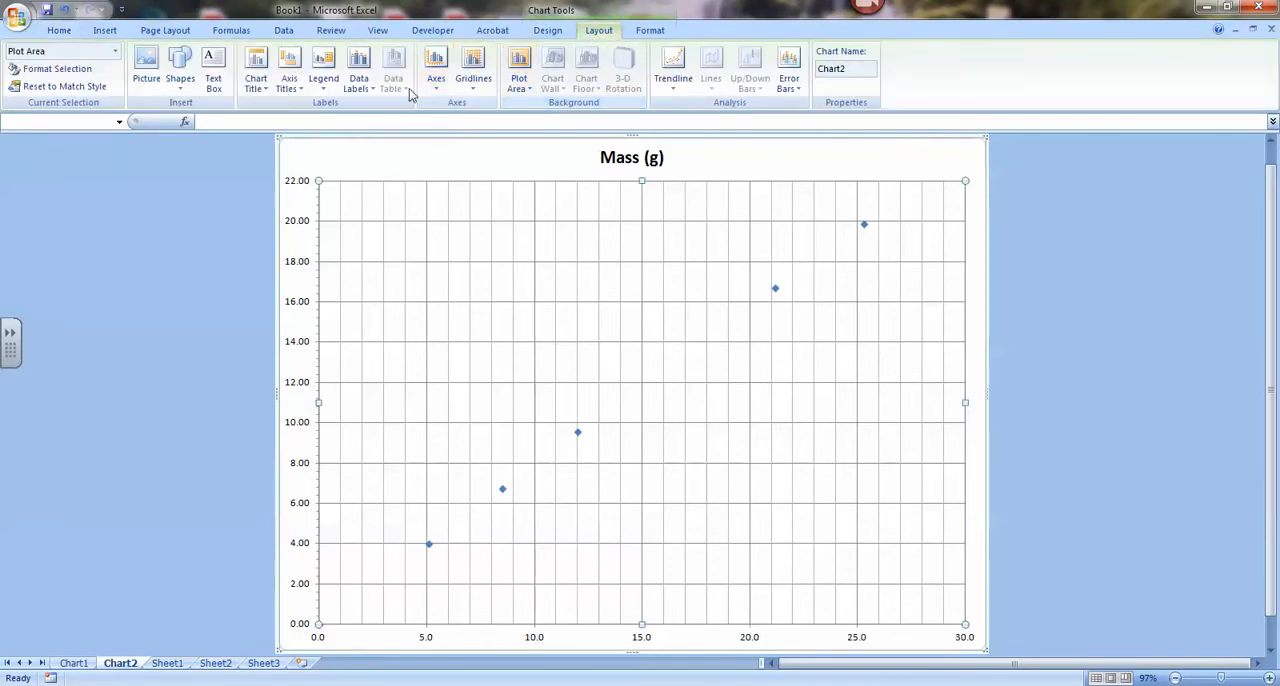
{"action": "left_click", "coordinate": [288, 88]}
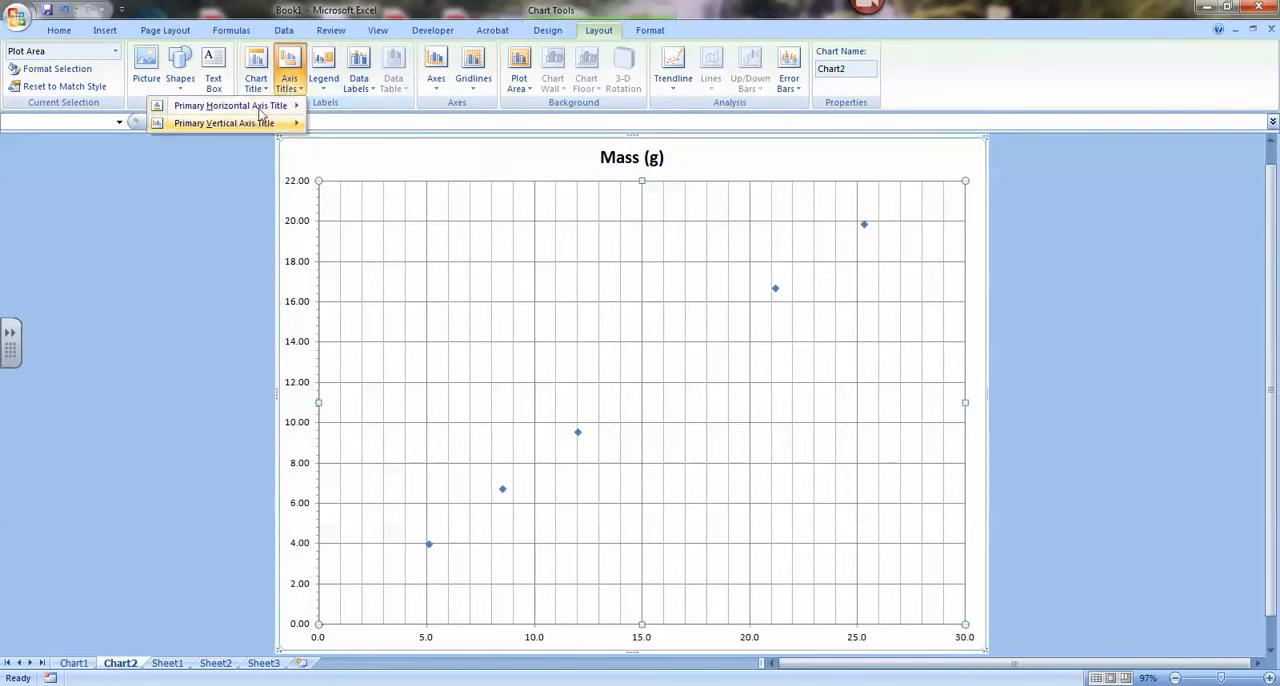
{"action": "mouse_move", "coordinate": [274, 106]}
{"action": "left_click", "coordinate": [372, 152]}
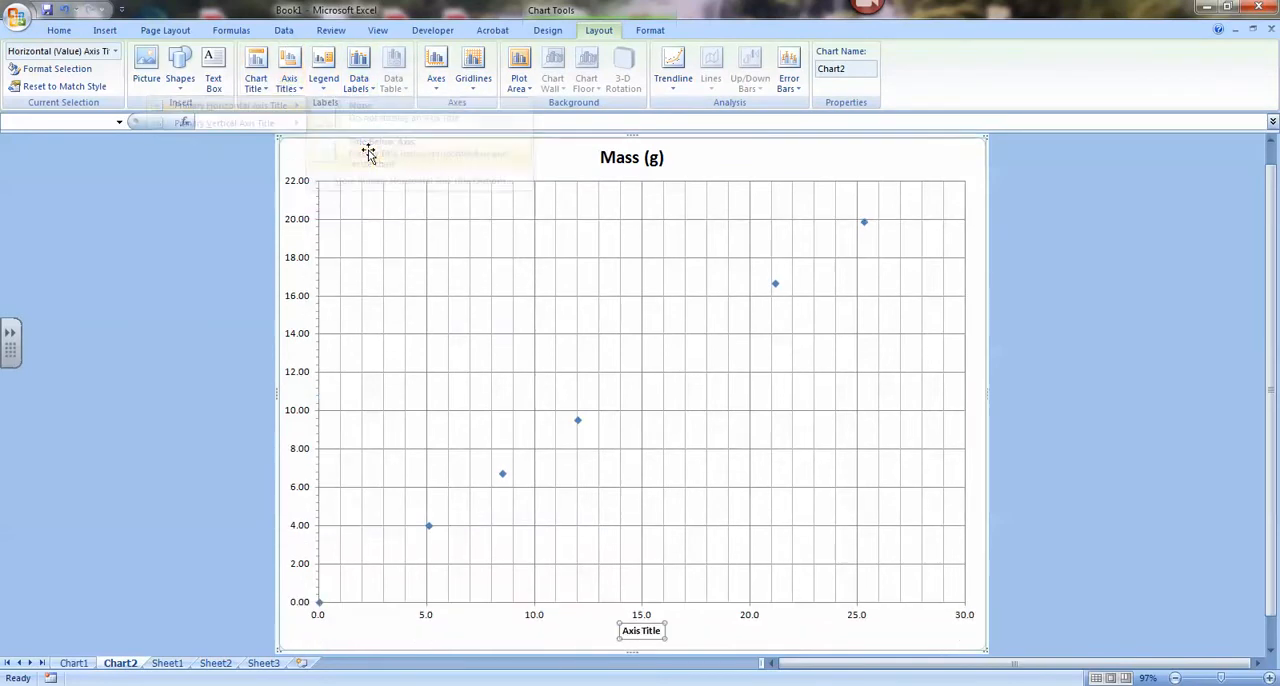
{"action": "left_click", "coordinate": [359, 121]}
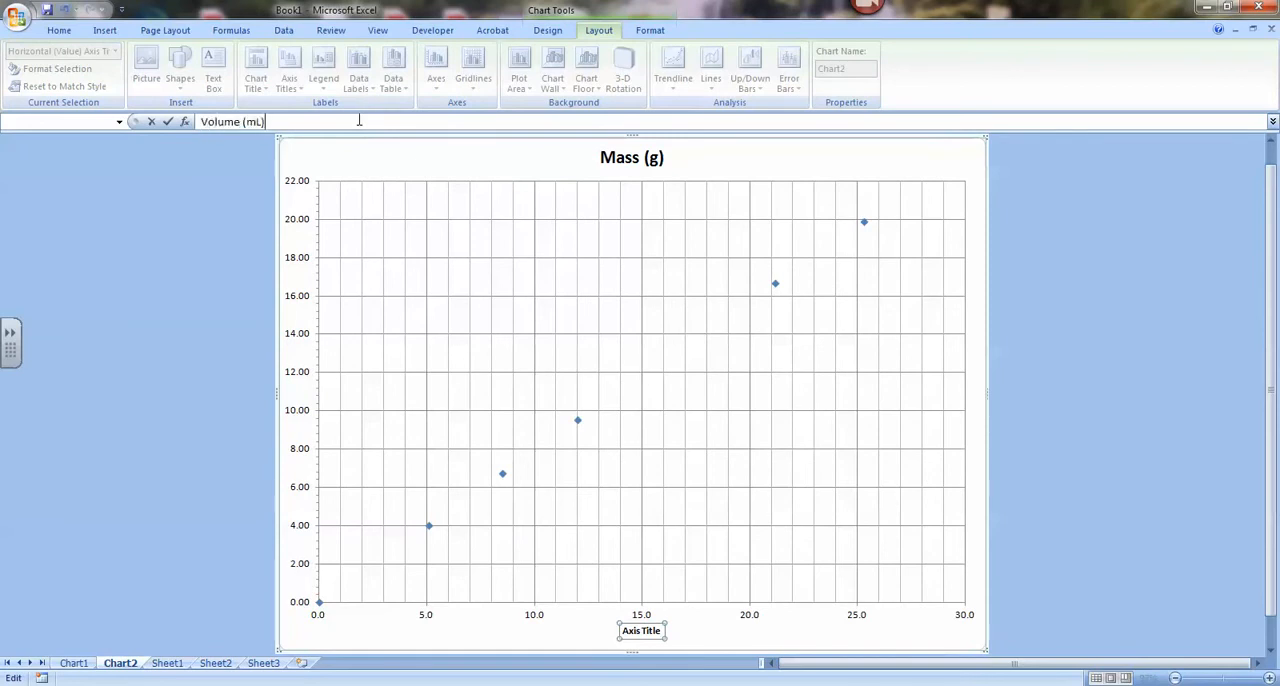
{"action": "key", "text": "Return"}
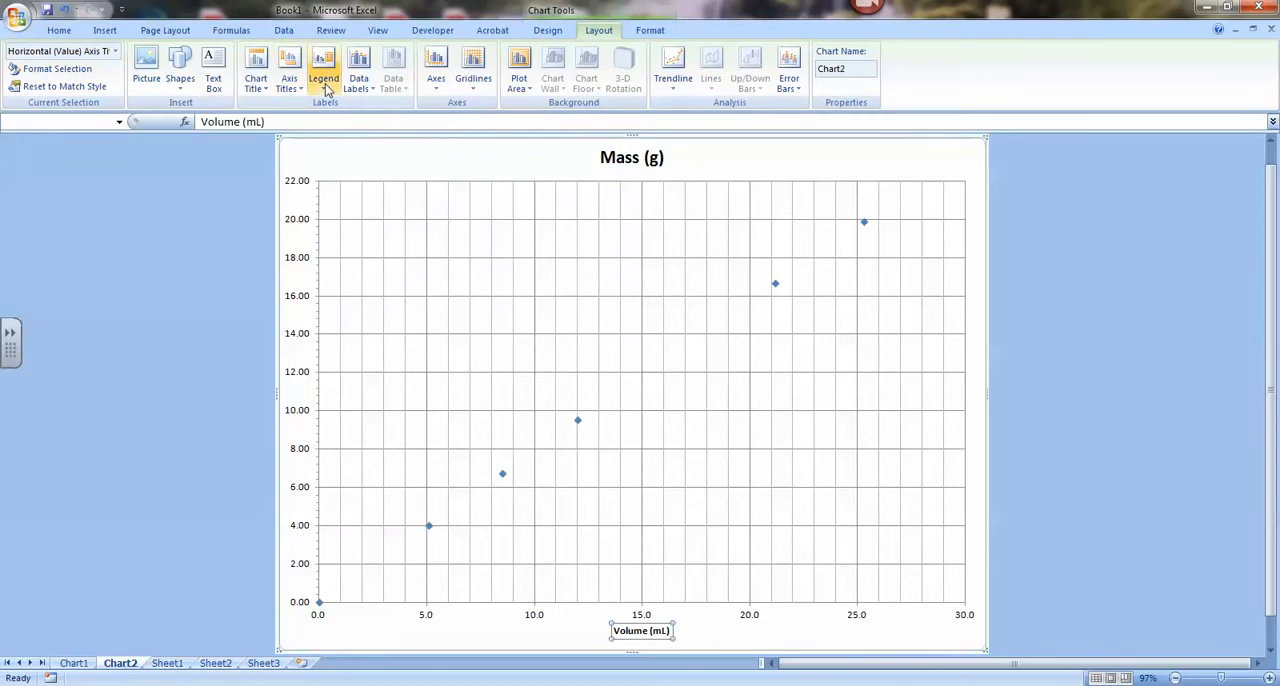
Add a rotated vertical axis title with the text "Mass (g)" and deselect it.
{"action": "left_click", "coordinate": [287, 68]}
{"action": "mouse_move", "coordinate": [268, 125]}
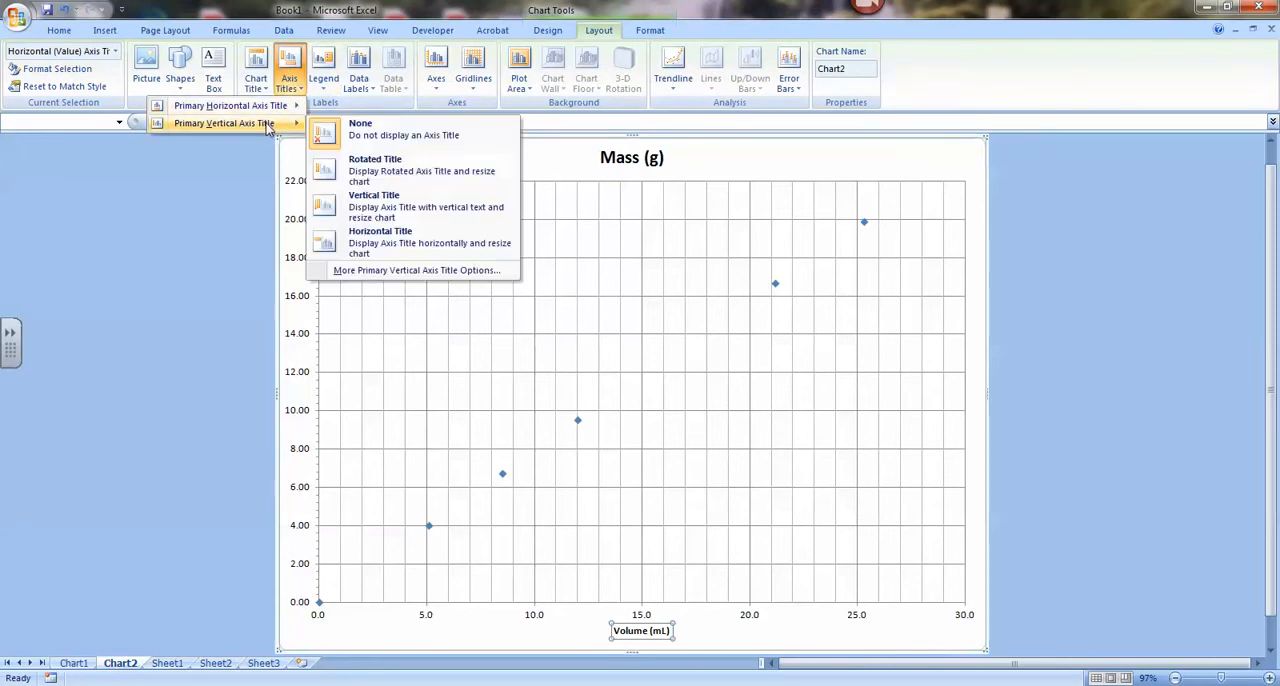
{"action": "left_click", "coordinate": [369, 167]}
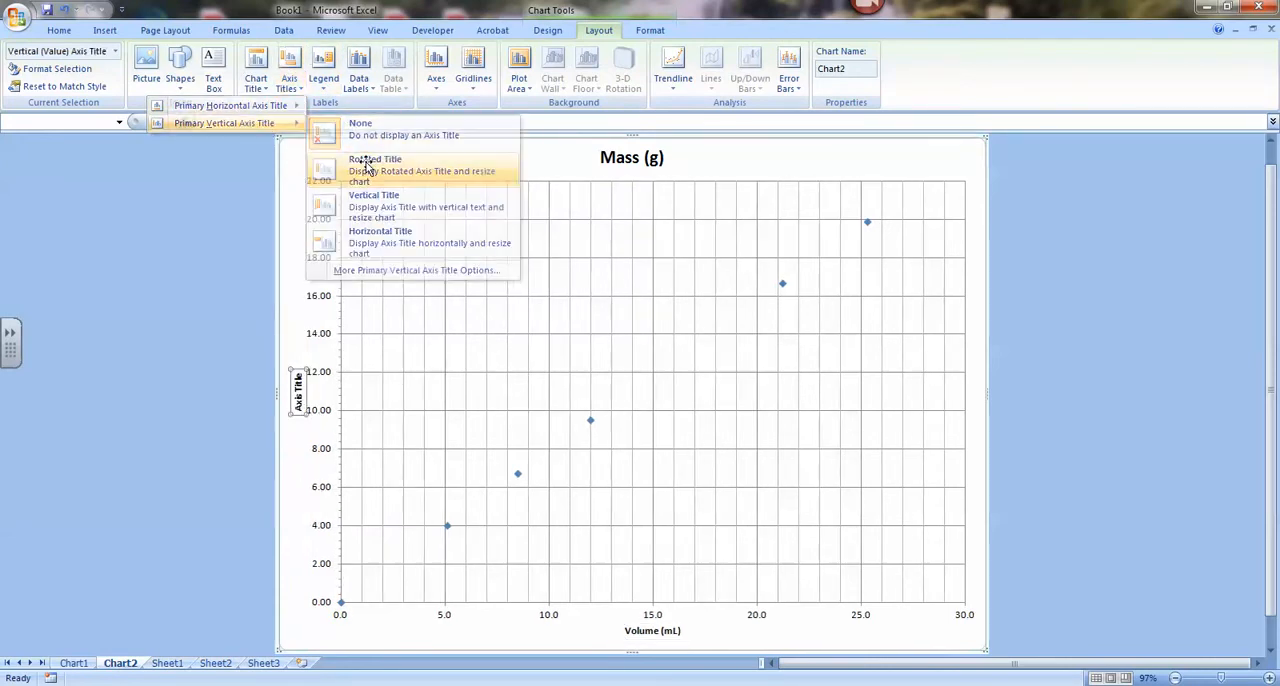
{"action": "left_click", "coordinate": [324, 121]}
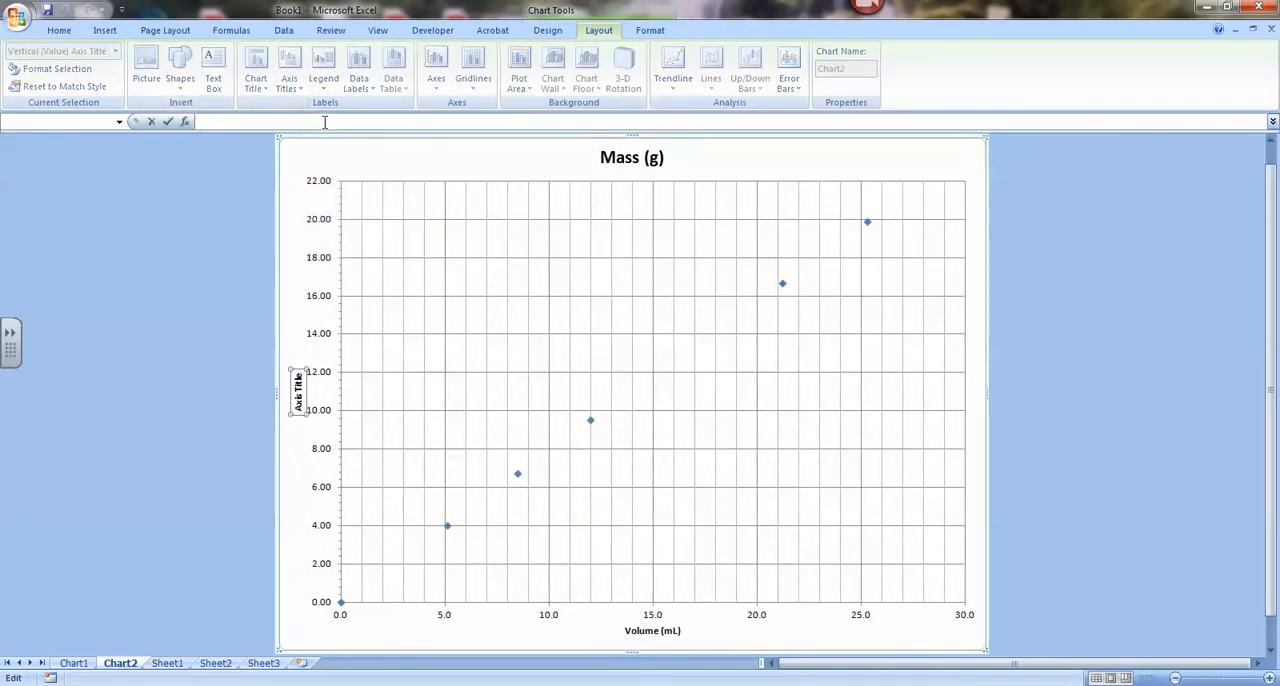
{"action": "type", "text": "Mass (g"}
{"action": "key", "text": "Return"}
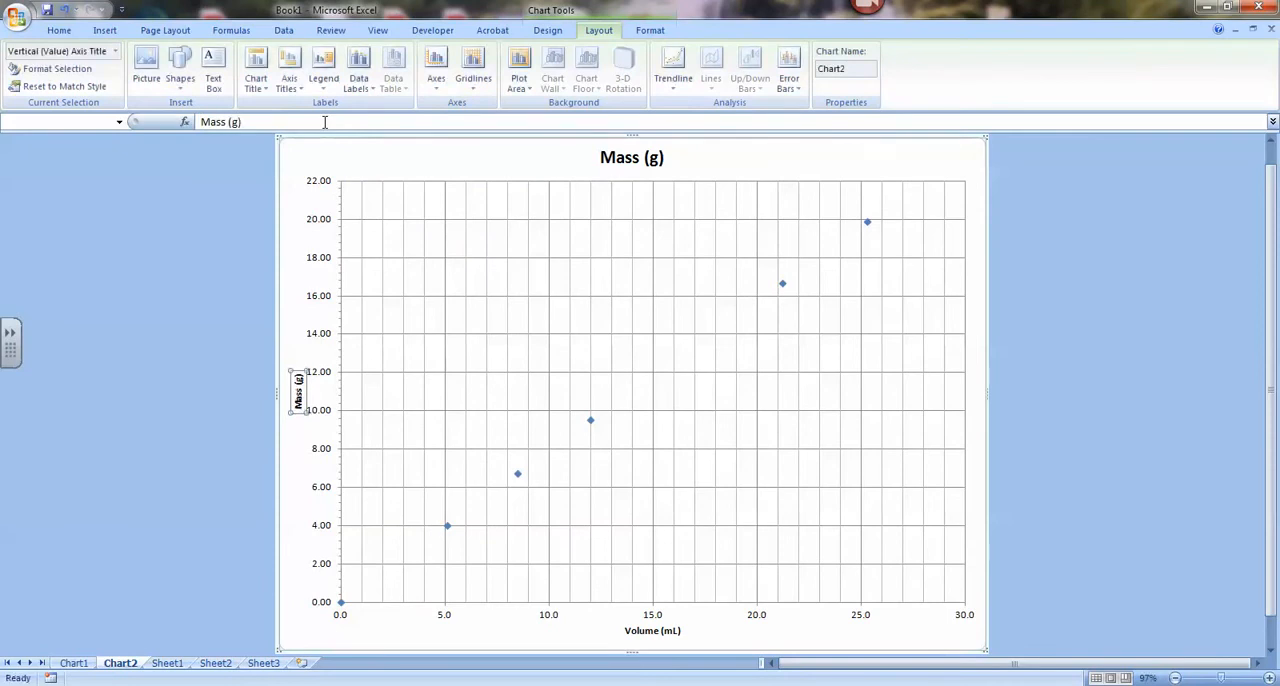
{"action": "left_click", "coordinate": [237, 386]}
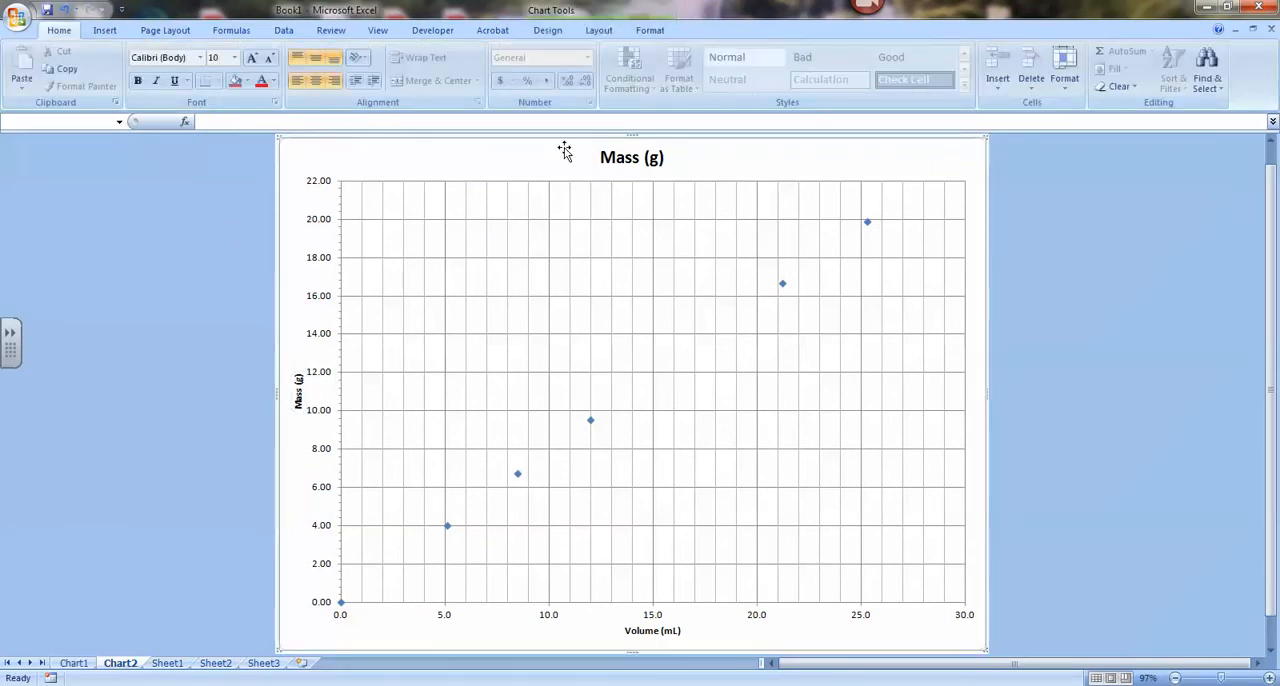
Try the Centered Overlay Title placement for the chart title.
{"action": "left_click", "coordinate": [597, 31]}
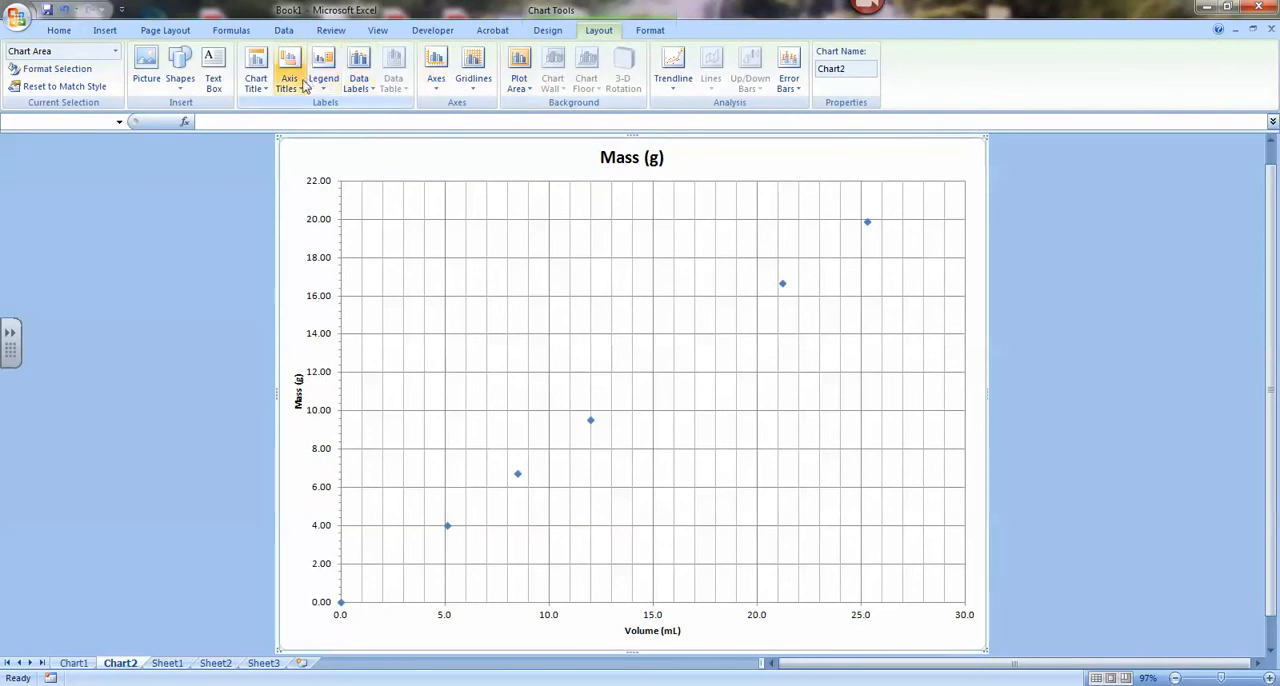
{"action": "left_click", "coordinate": [255, 78]}
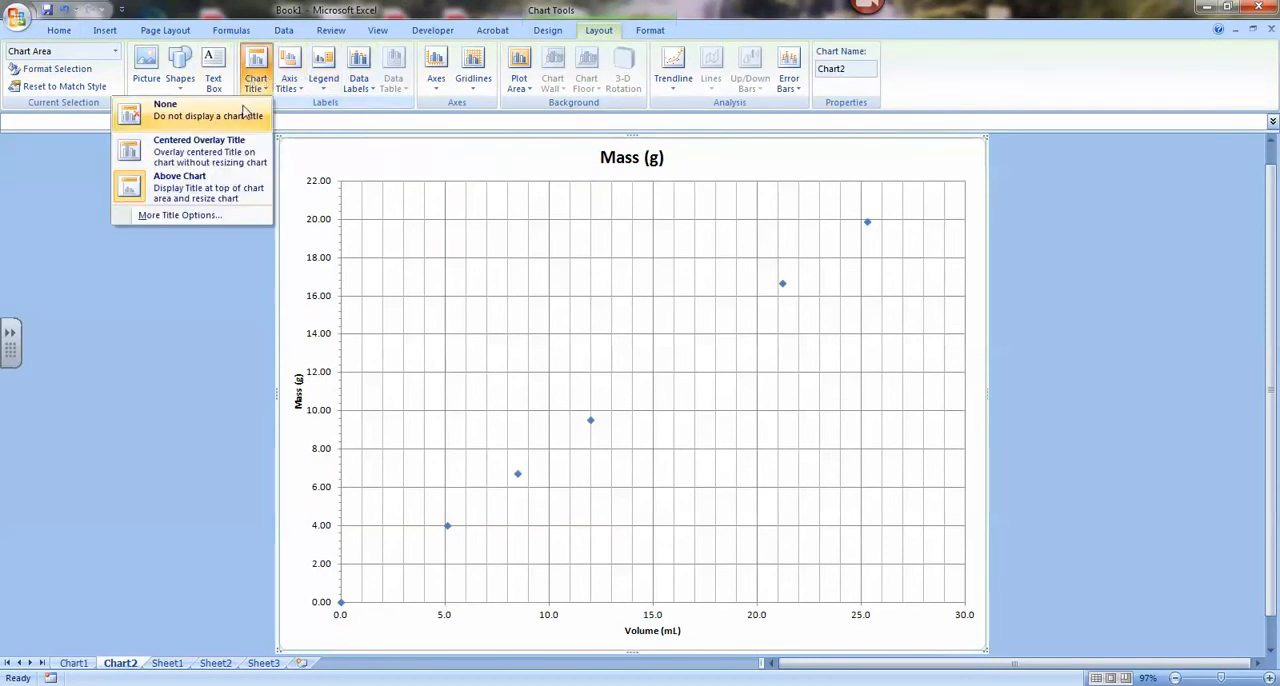
{"action": "left_click", "coordinate": [200, 157]}
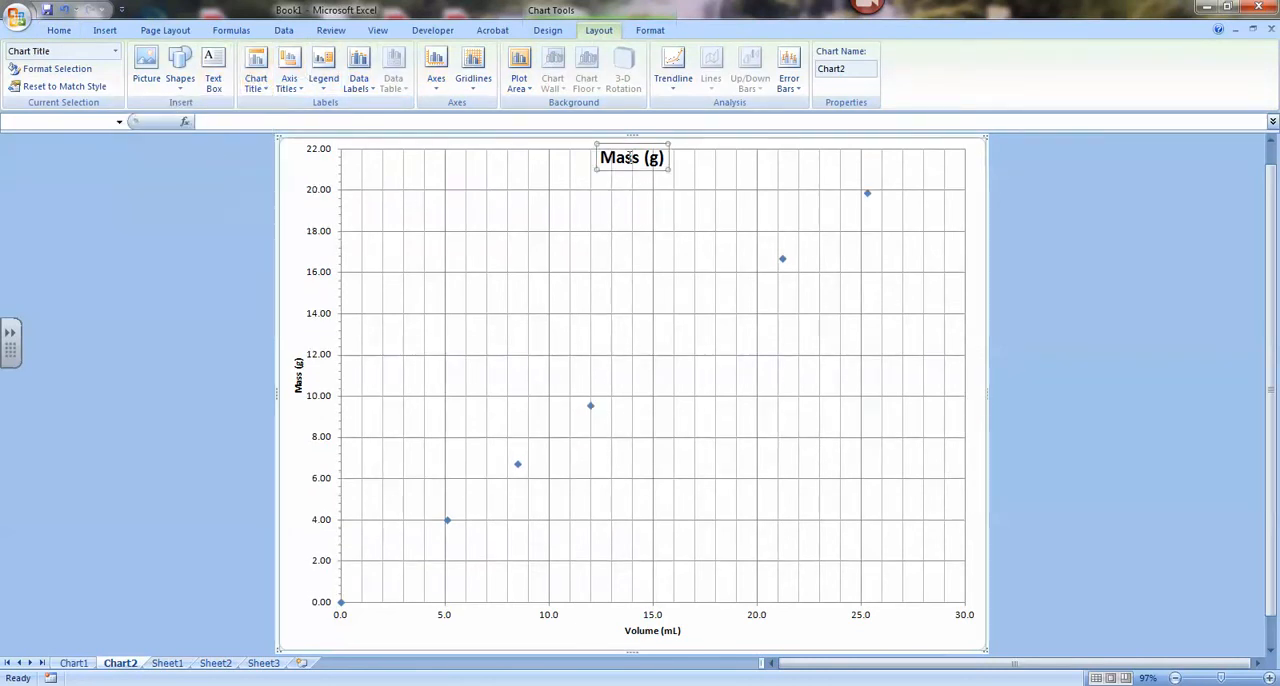
Place the chart title above the chart, change its text to "Density of Methanol" and deselect the chart.
{"action": "left_click", "coordinate": [255, 78]}
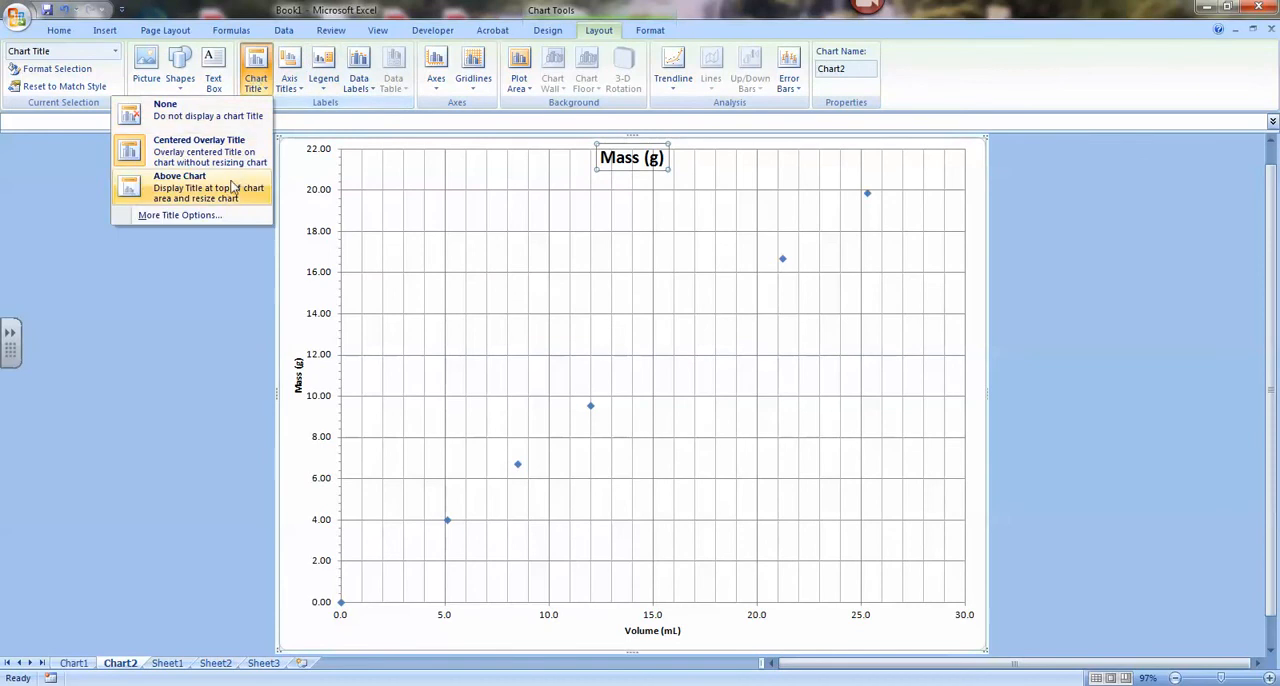
{"action": "left_click", "coordinate": [230, 187]}
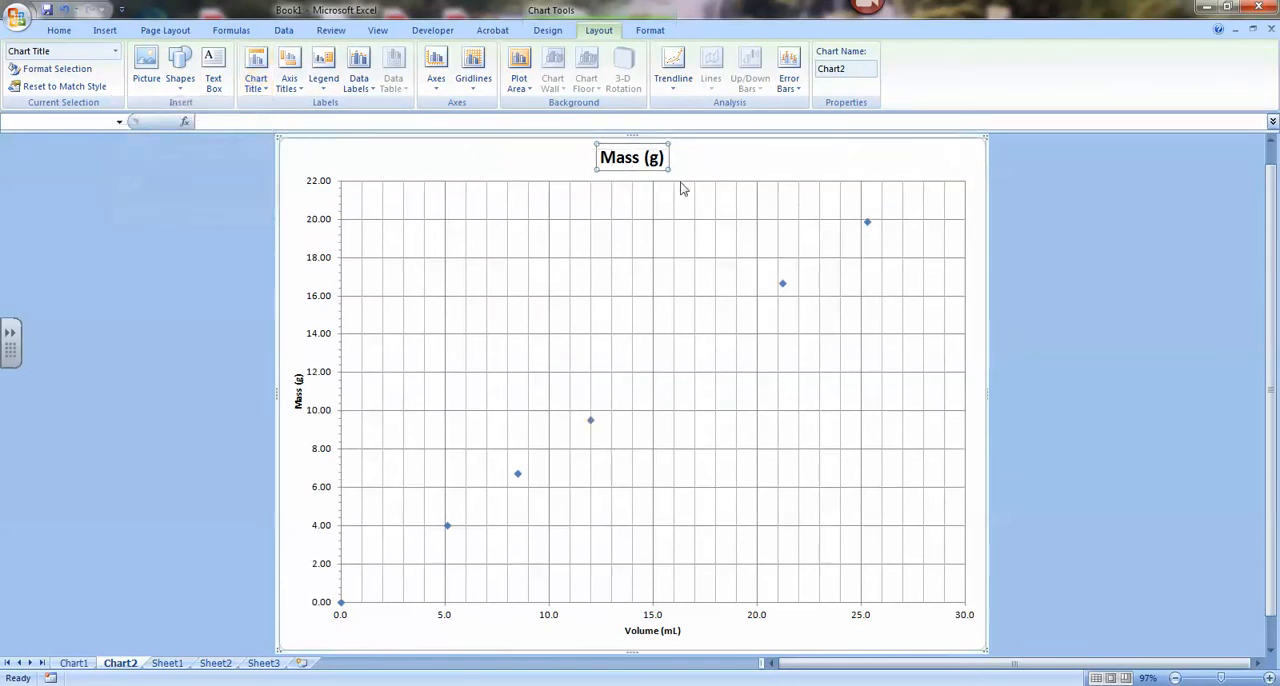
{"action": "left_click", "coordinate": [321, 122]}
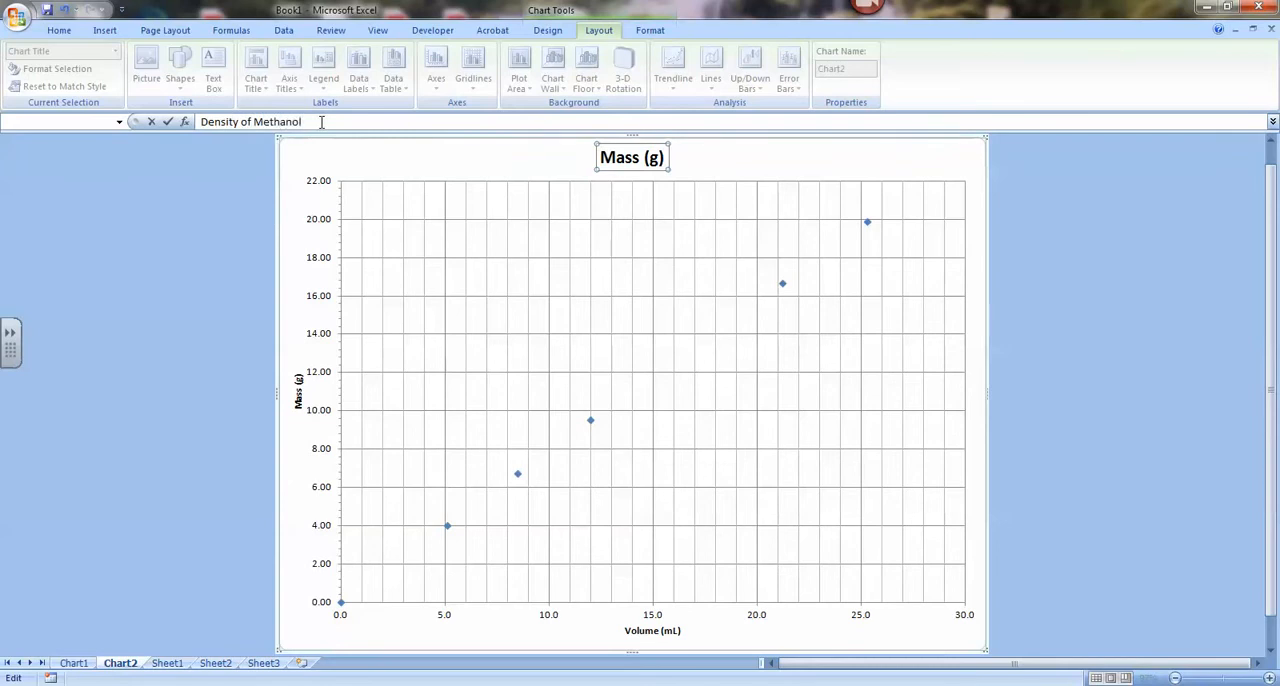
{"action": "key", "text": "Return"}
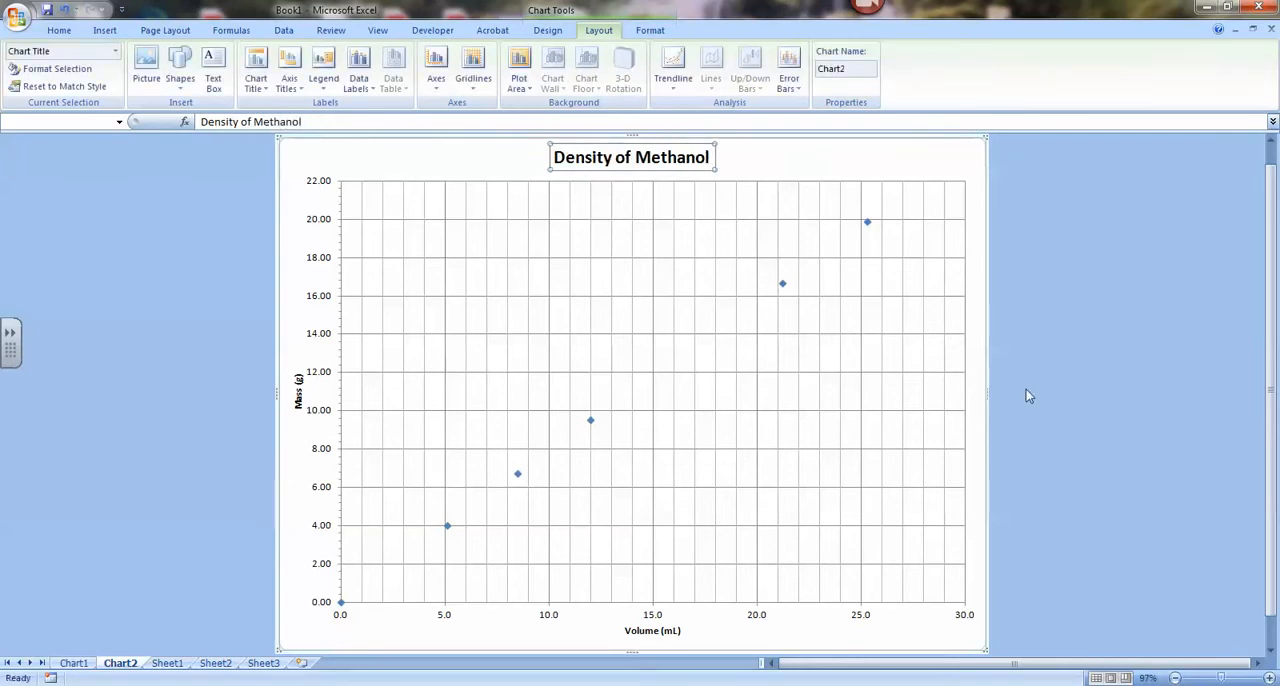
{"action": "left_click", "coordinate": [1046, 373]}
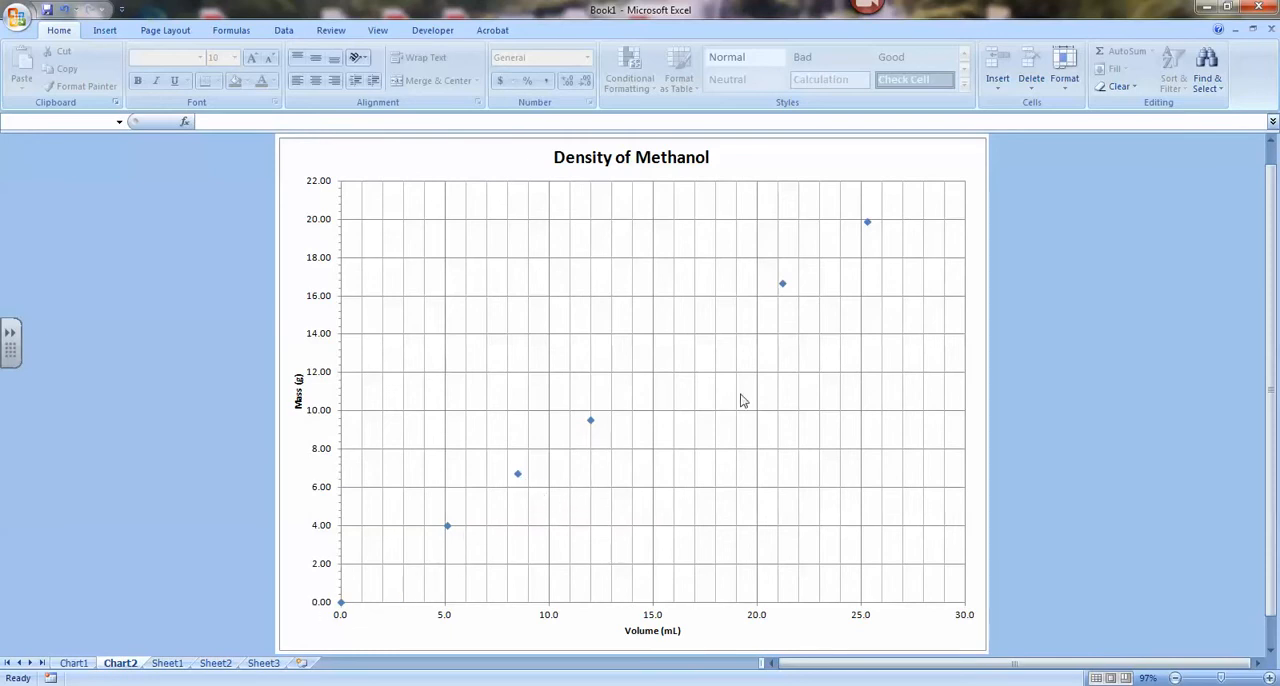
Add a linear trendline to the plotted data series, keeping its formatting options open beside the line.
{"action": "left_click", "coordinate": [591, 422]}
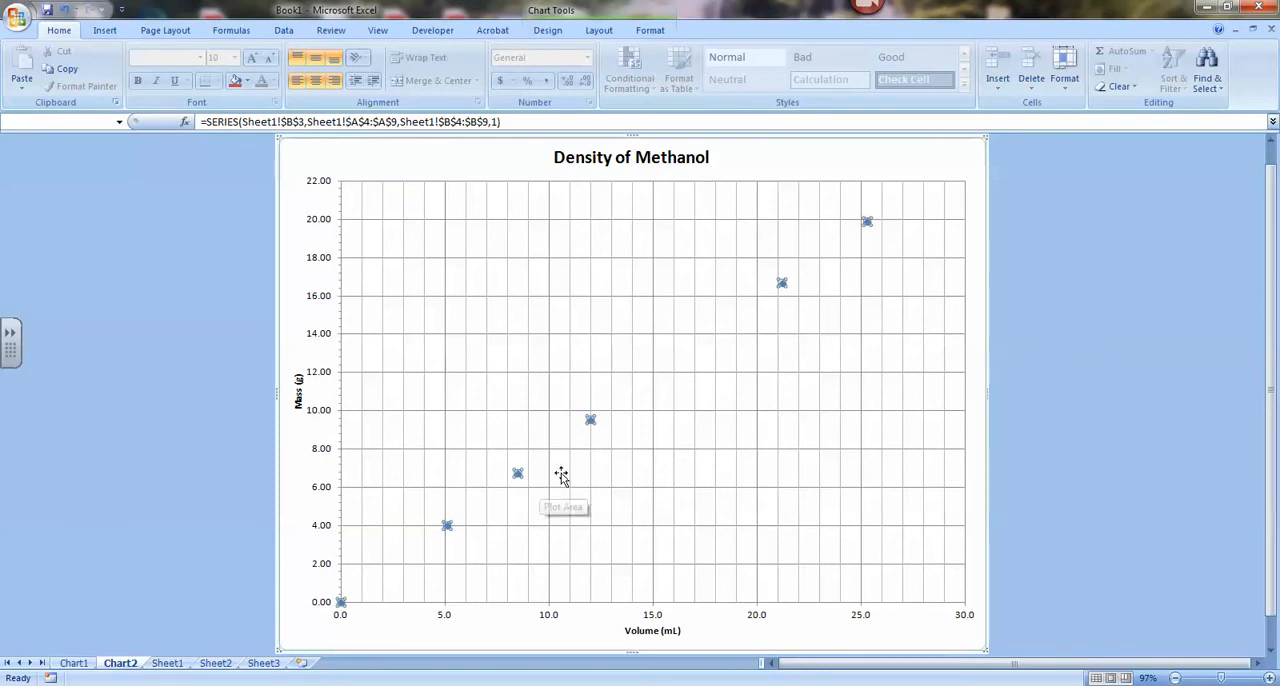
{"action": "right_click", "coordinate": [592, 425]}
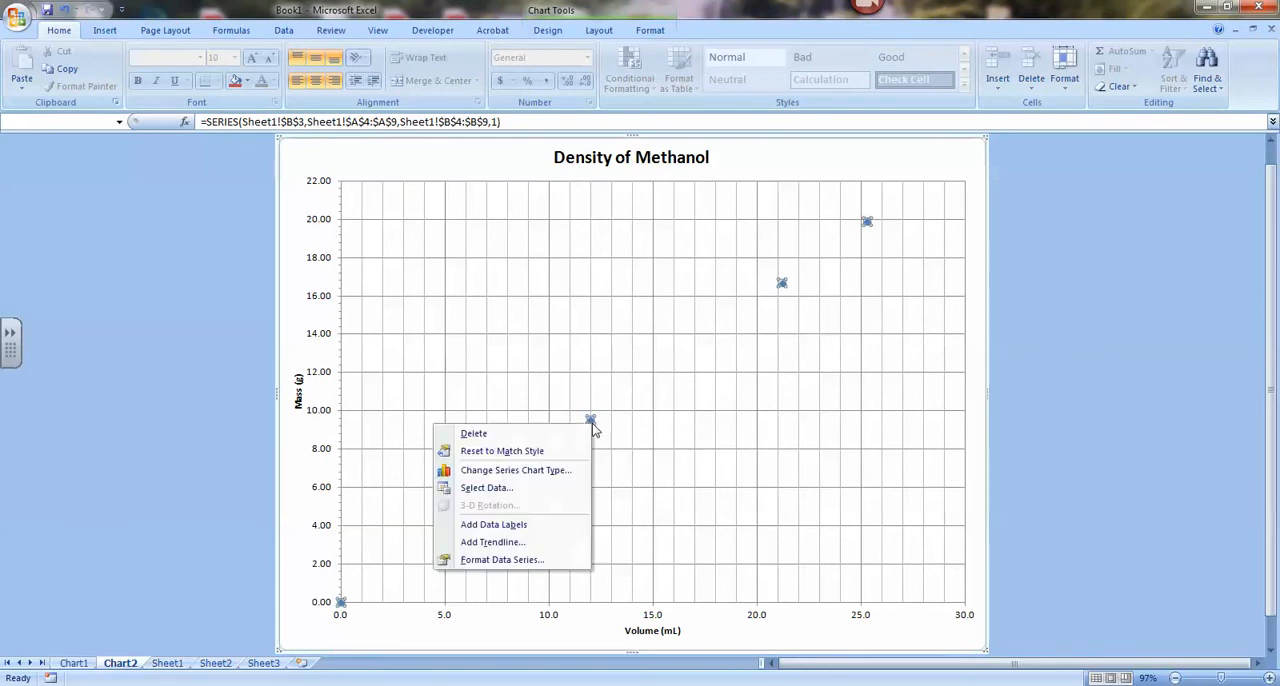
{"action": "left_click", "coordinate": [526, 544]}
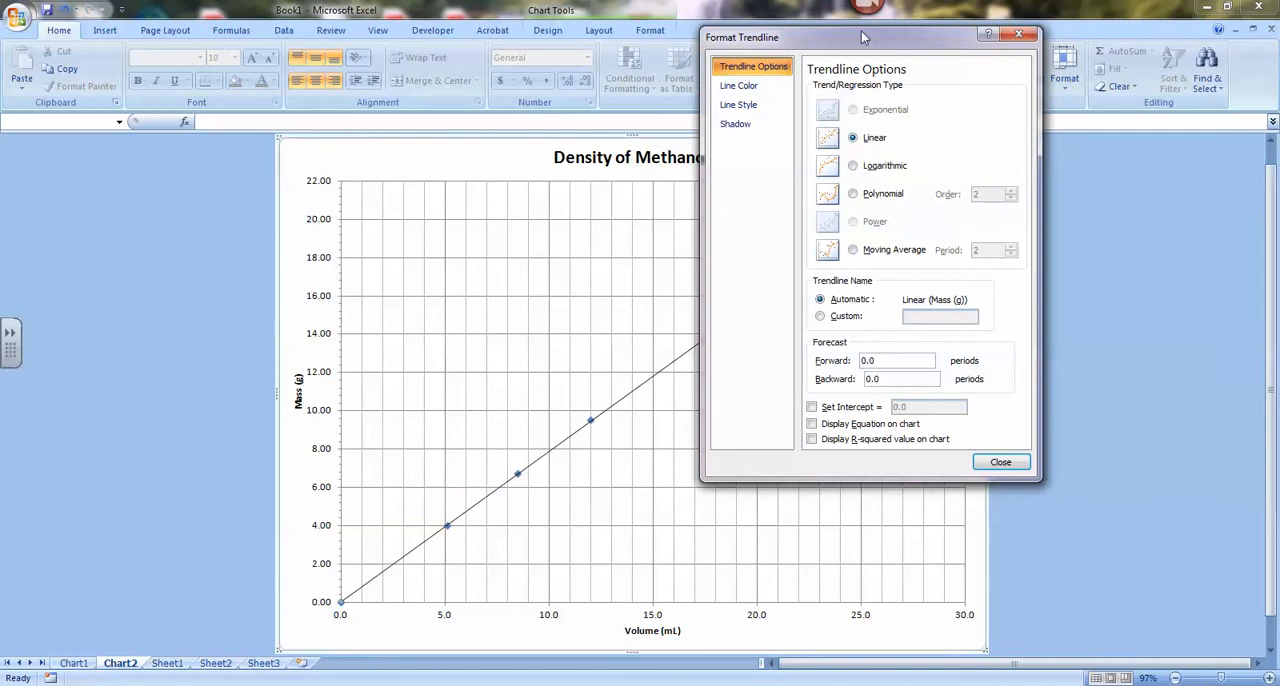
{"action": "left_click_drag", "start_coordinate": [862, 44], "coordinate": [1055, 145]}
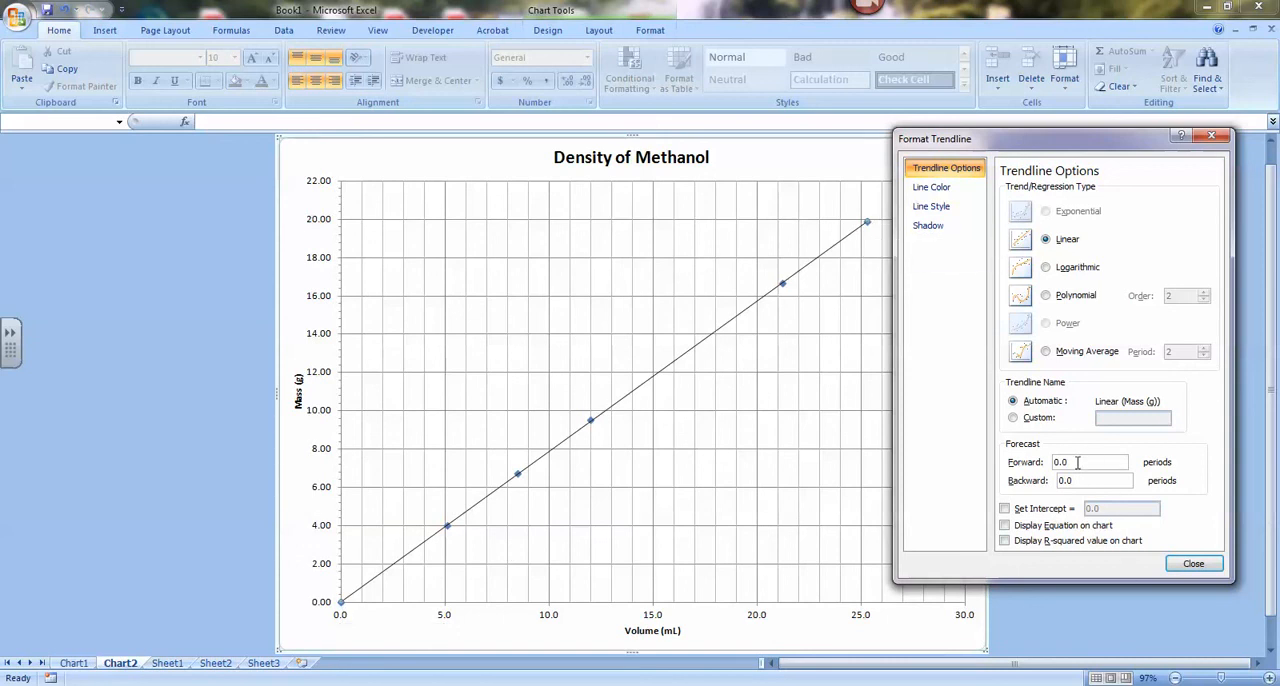
Set the trendline forecast to 2 periods forward and 2 periods backward.
{"action": "left_click_drag", "start_coordinate": [1077, 462], "coordinate": [985, 477]}
{"action": "type", "text": "2"}
{"action": "left_click", "coordinate": [1126, 482]}
{"action": "left_click_drag", "start_coordinate": [1057, 152], "coordinate": [254, 181]}
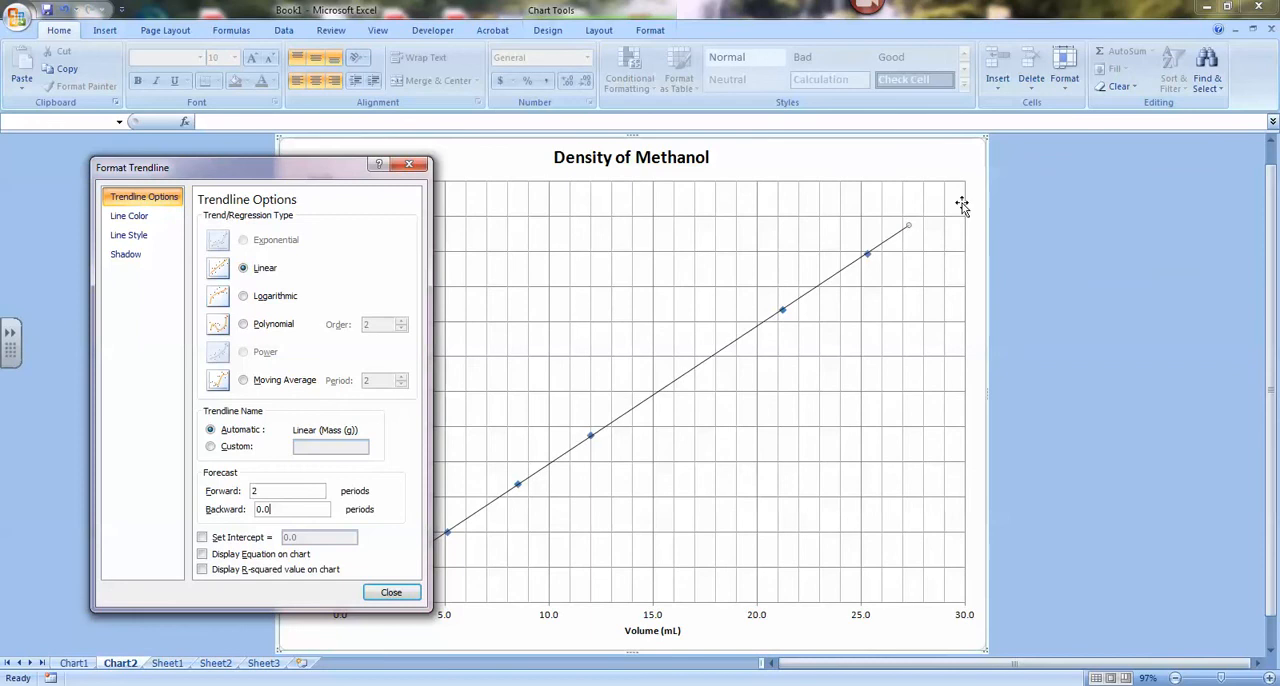
{"action": "left_click_drag", "start_coordinate": [323, 171], "coordinate": [1082, 168]}
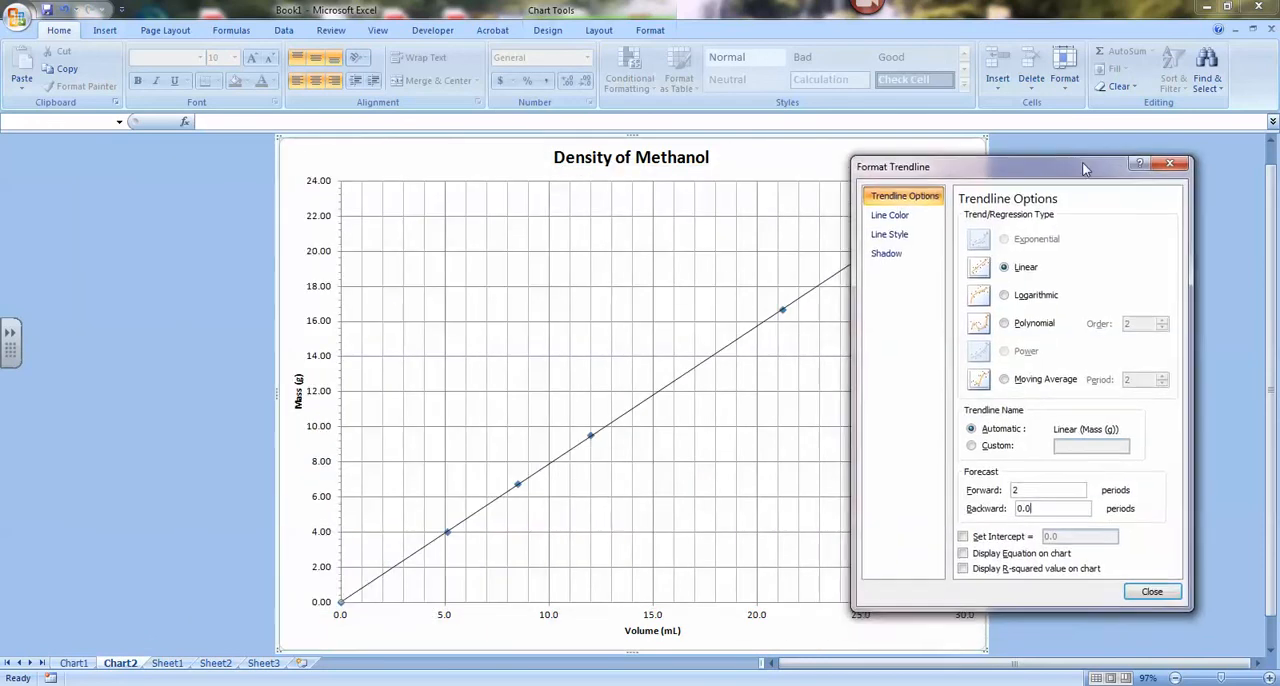
{"action": "left_click_drag", "start_coordinate": [1026, 509], "coordinate": [949, 500]}
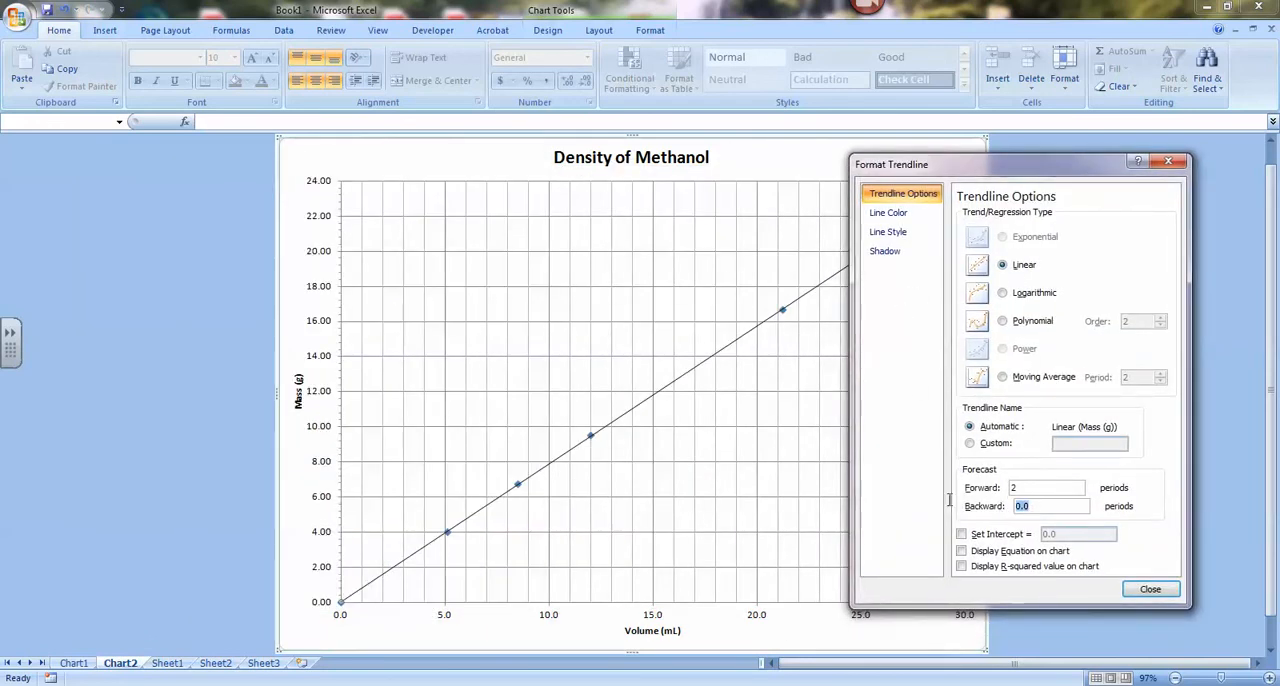
Reset the trendline's forward and backward forecast to 0 periods.
{"action": "left_click", "coordinate": [1037, 489]}
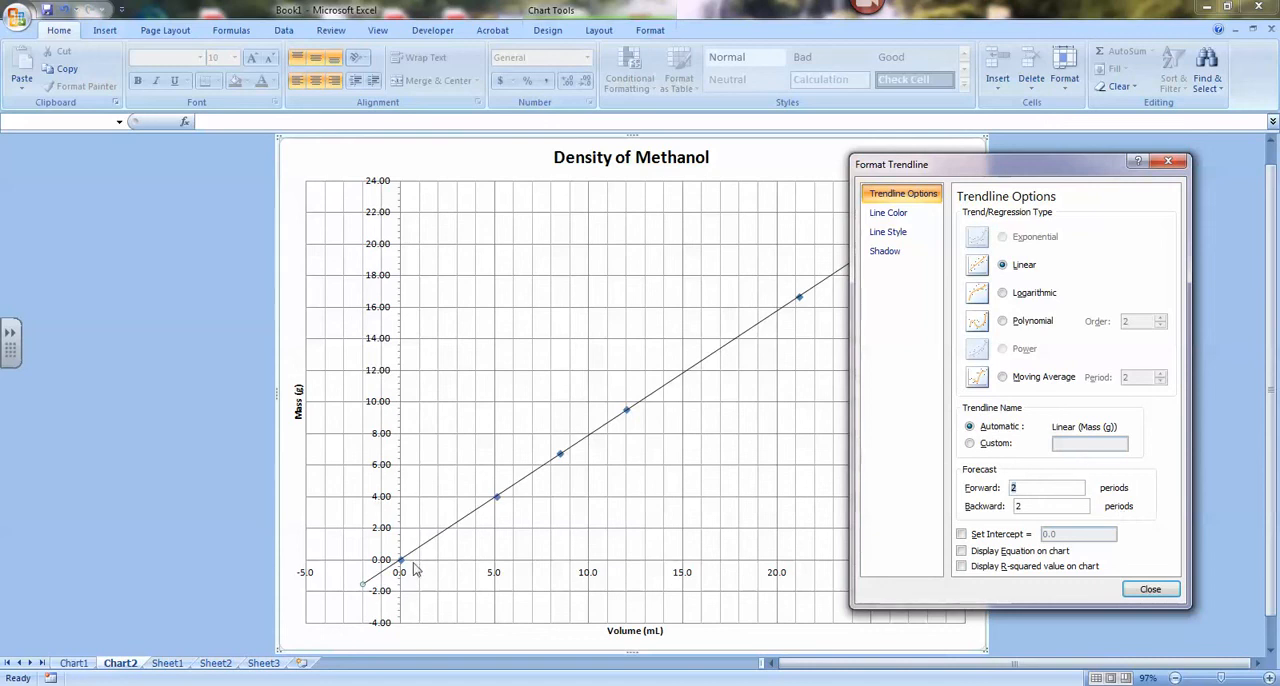
{"action": "type", "text": "0"}
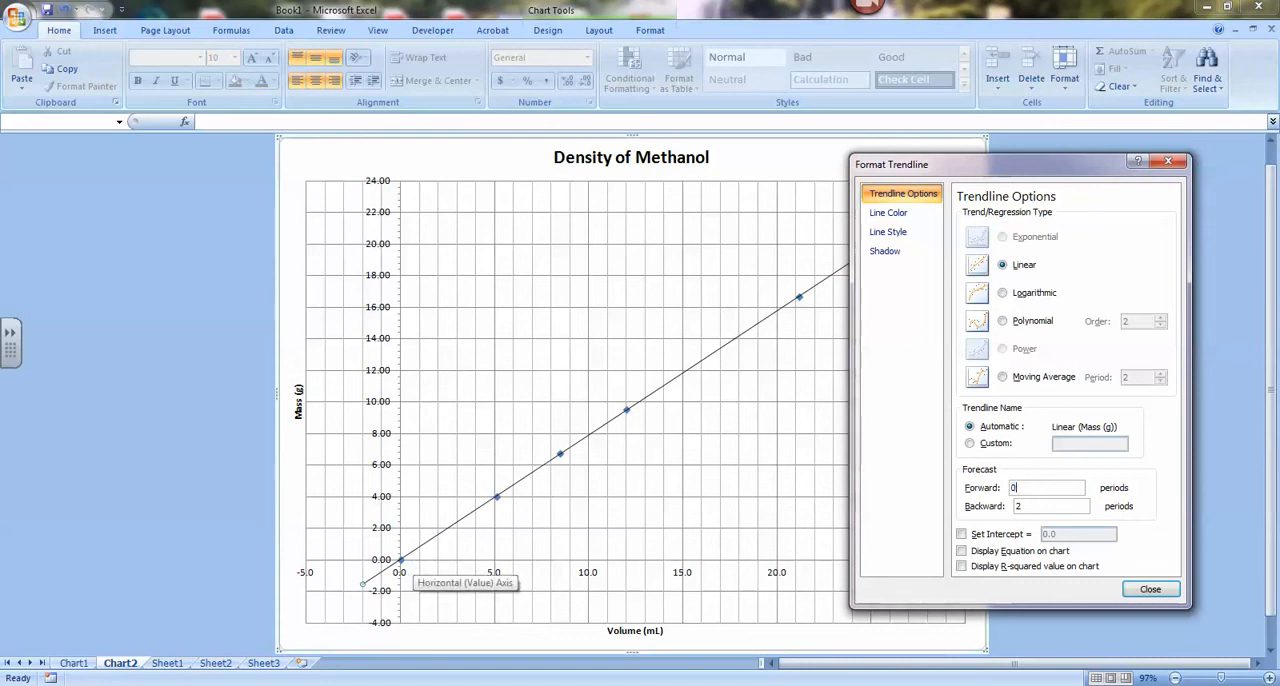
{"action": "key", "text": "Tab"}
{"action": "type", "text": "0"}
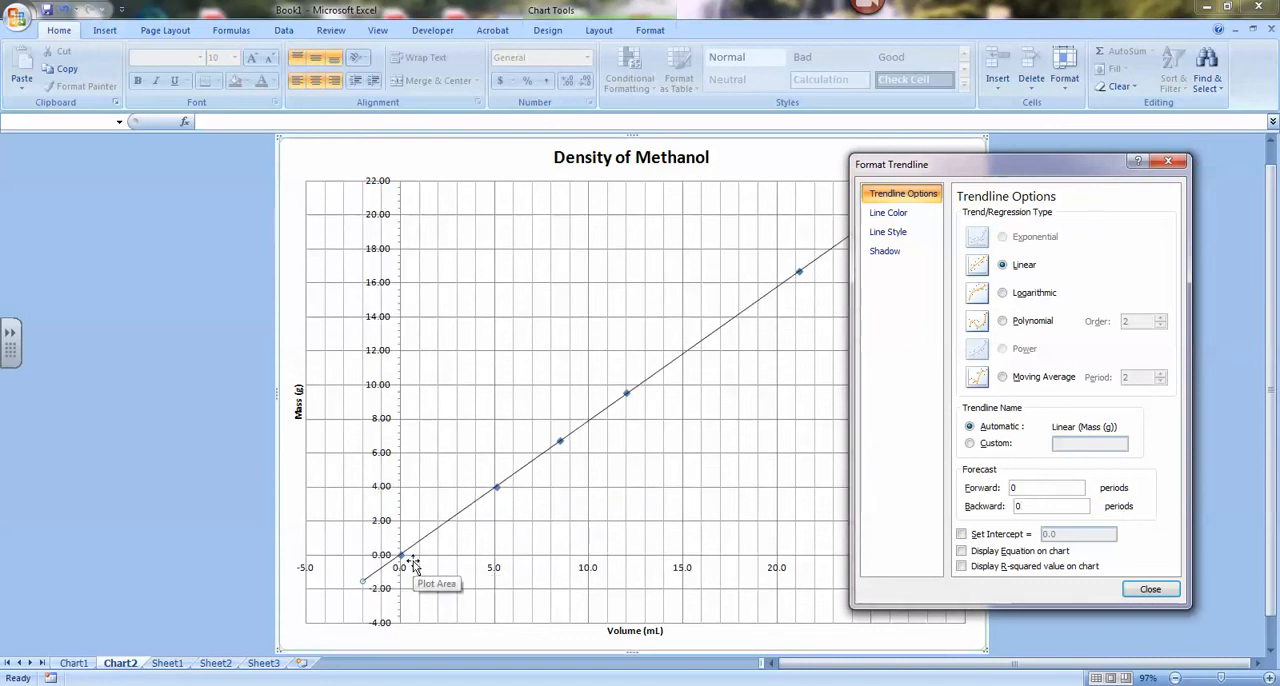
{"action": "left_click", "coordinate": [1053, 491]}
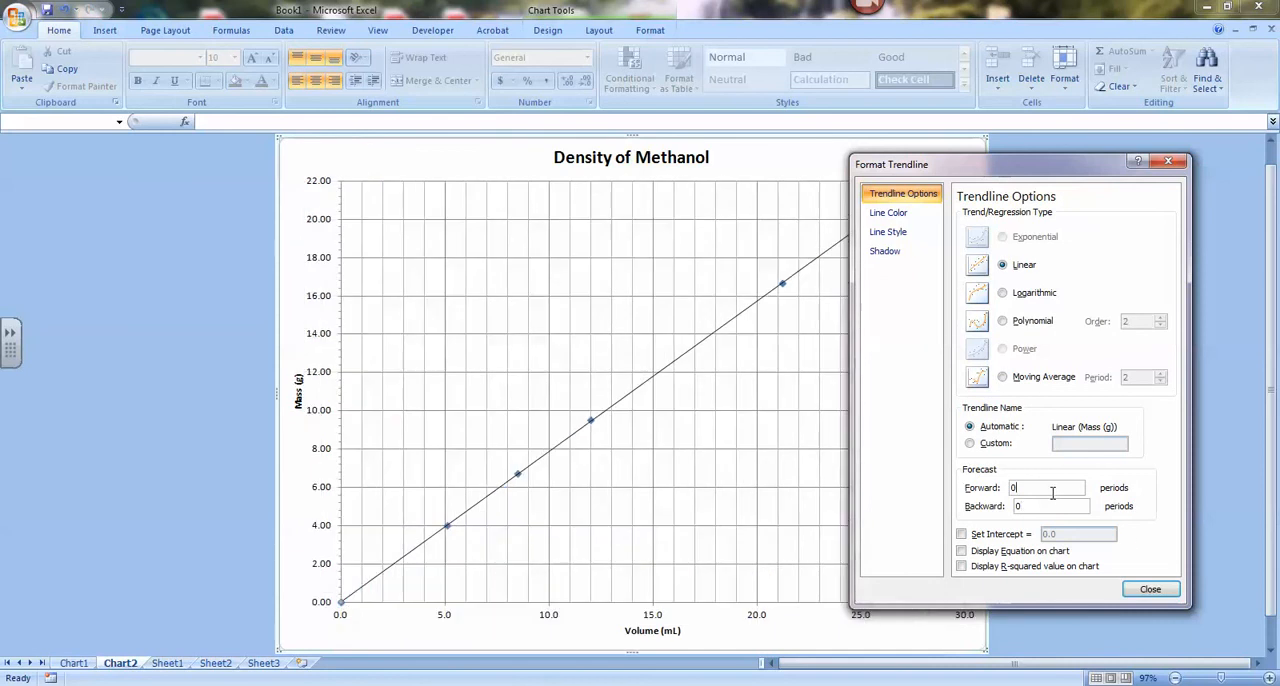
Set the trendline's intercept to 0.0 and display its equation and R-squared value on the chart.
{"action": "left_click_drag", "start_coordinate": [1013, 165], "coordinate": [993, 137]}
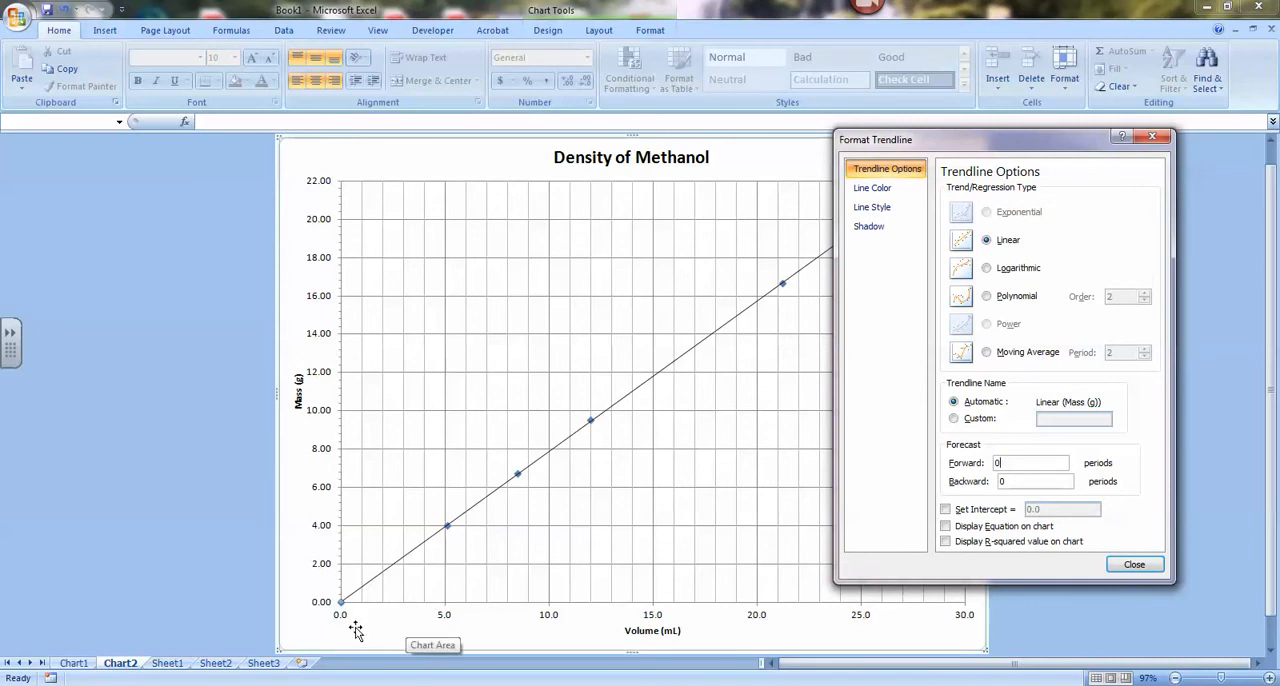
{"action": "left_click", "coordinate": [946, 510]}
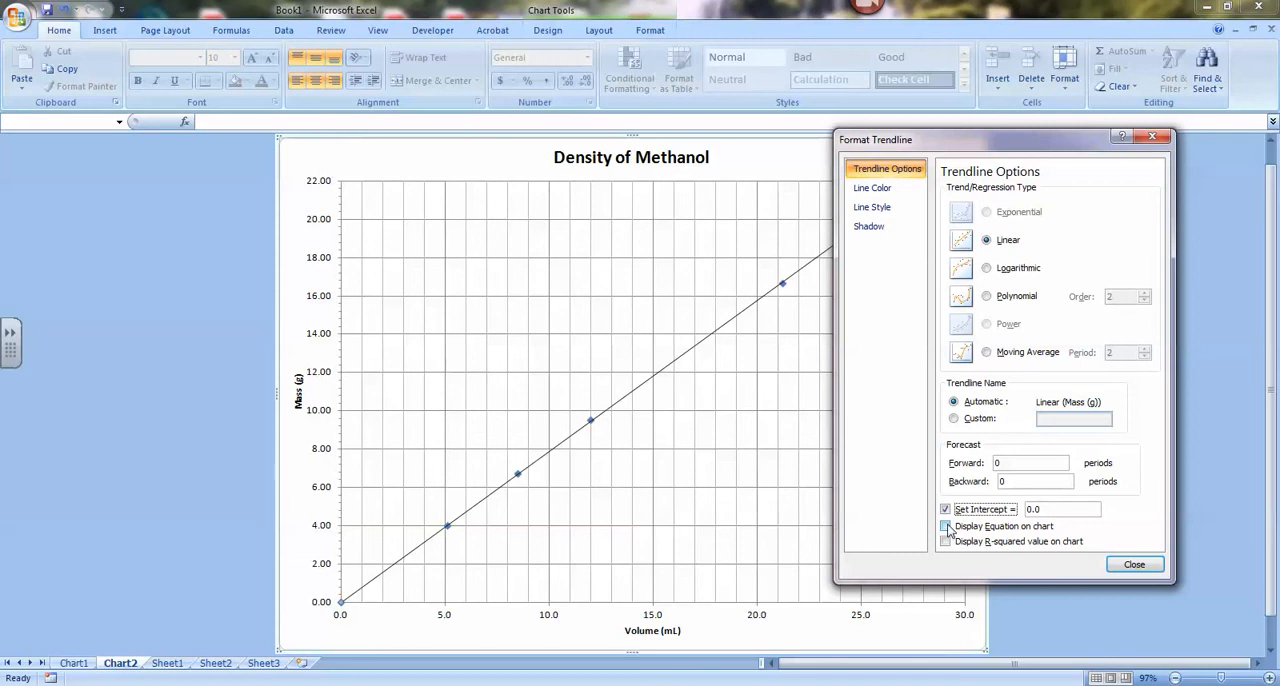
{"action": "left_click", "coordinate": [946, 527]}
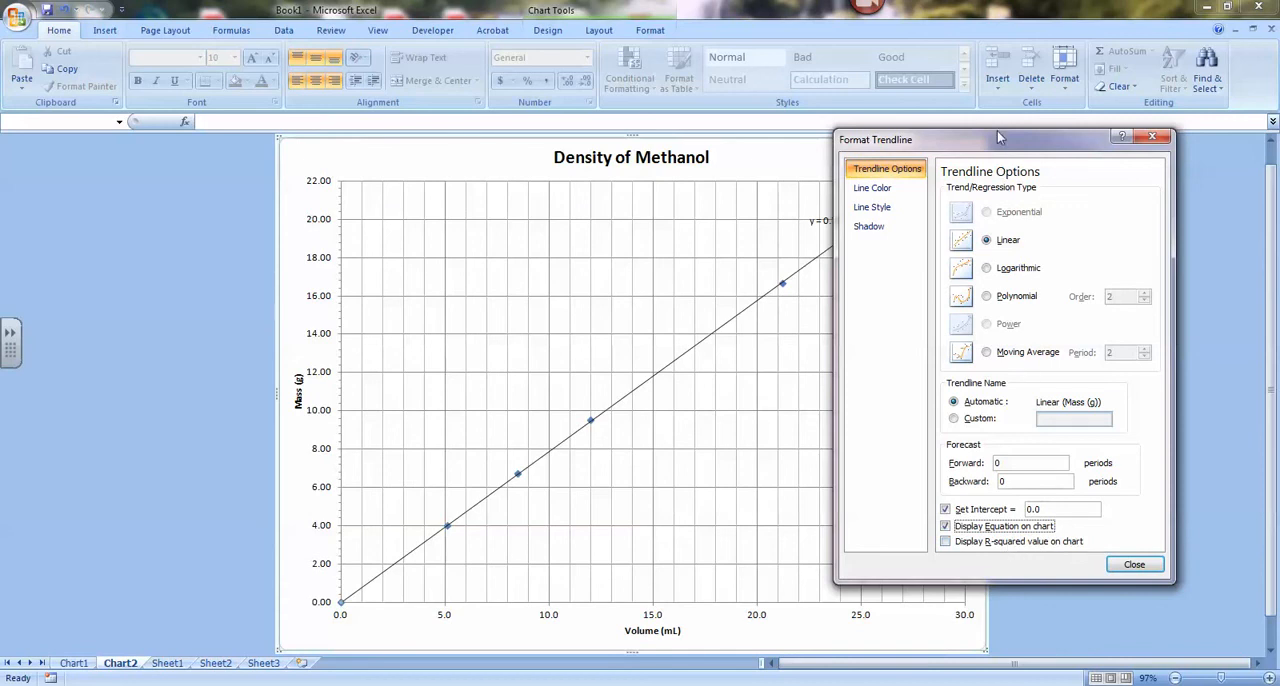
{"action": "left_click_drag", "start_coordinate": [997, 135], "coordinate": [1120, 158]}
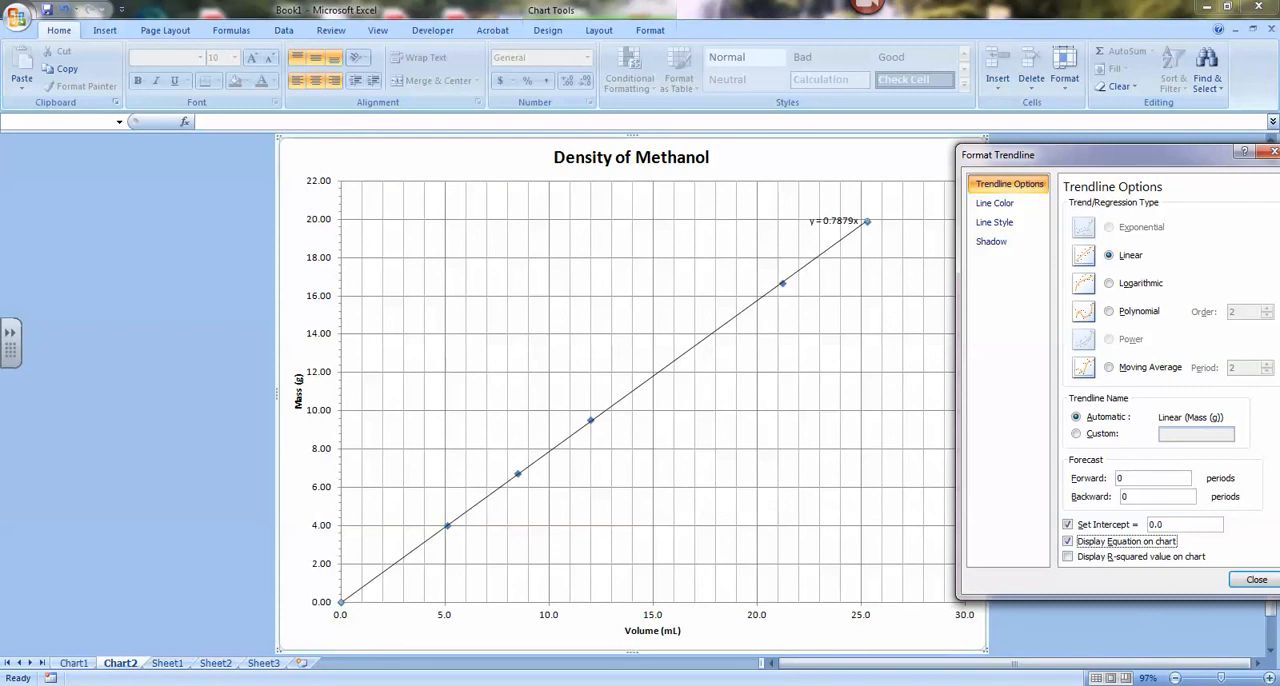
{"action": "left_click", "coordinate": [1111, 557]}
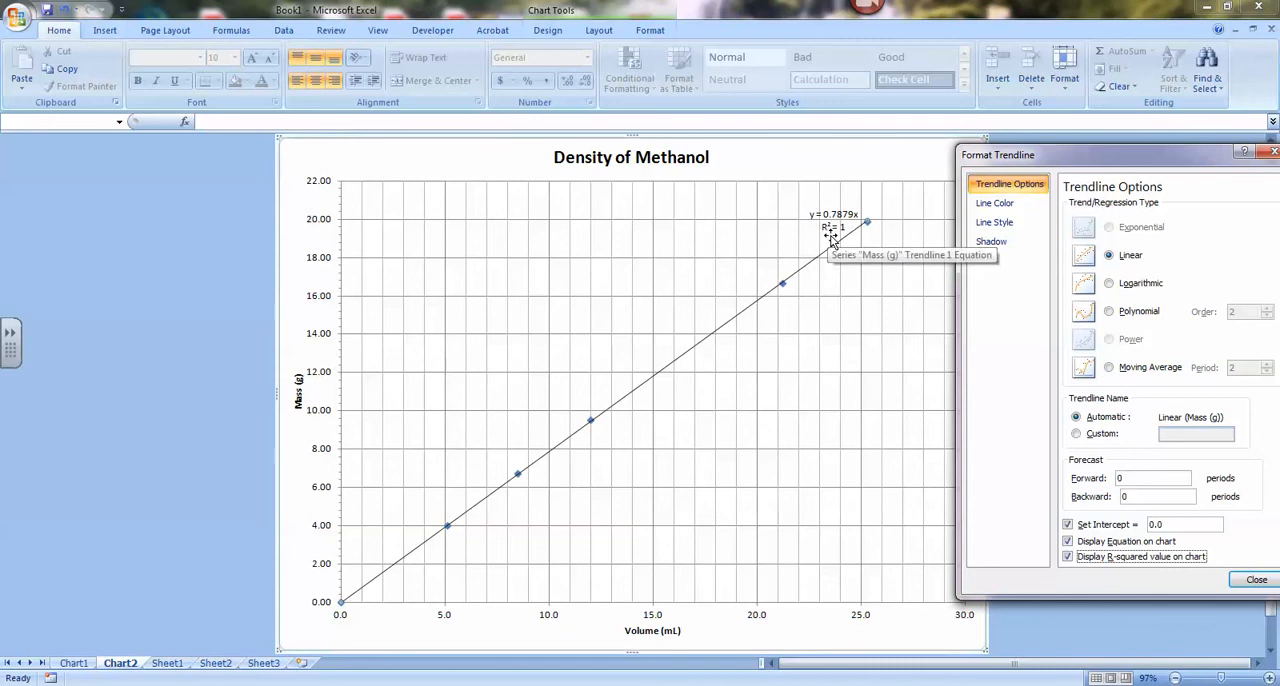
Hide the trendline's R-squared value and move the equation label into the open area below the line.
{"action": "left_click", "coordinate": [1138, 558]}
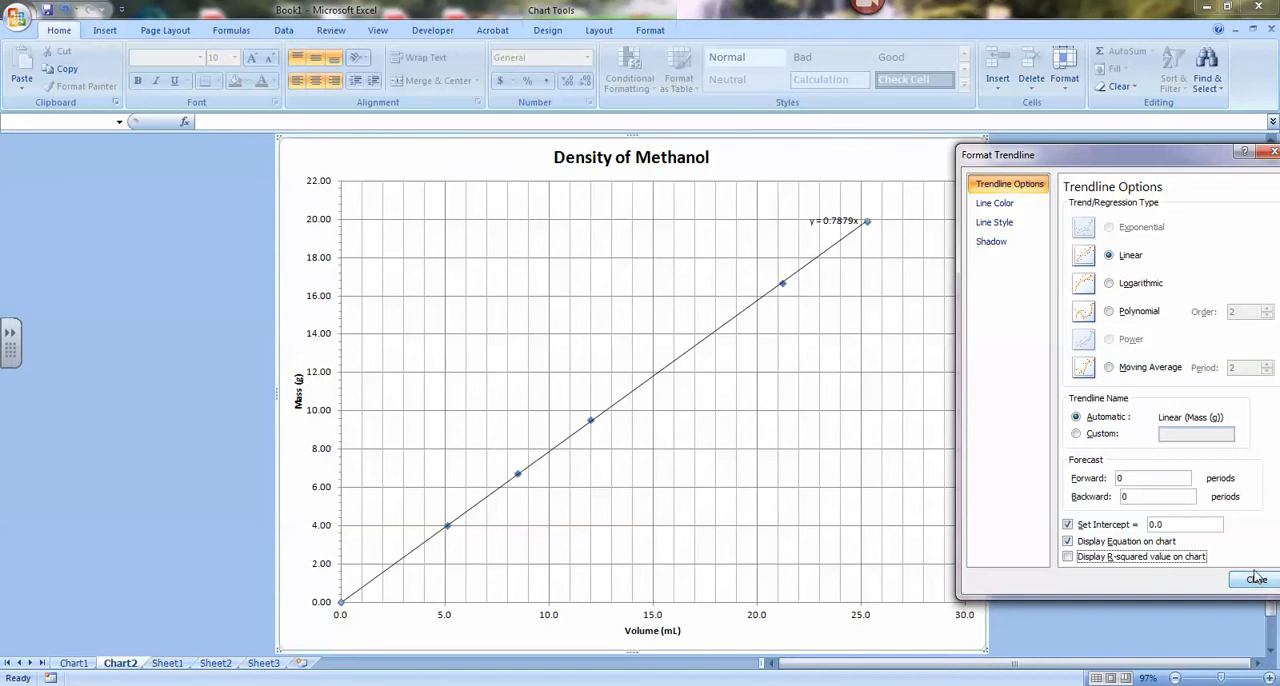
{"action": "left_click", "coordinate": [1256, 582]}
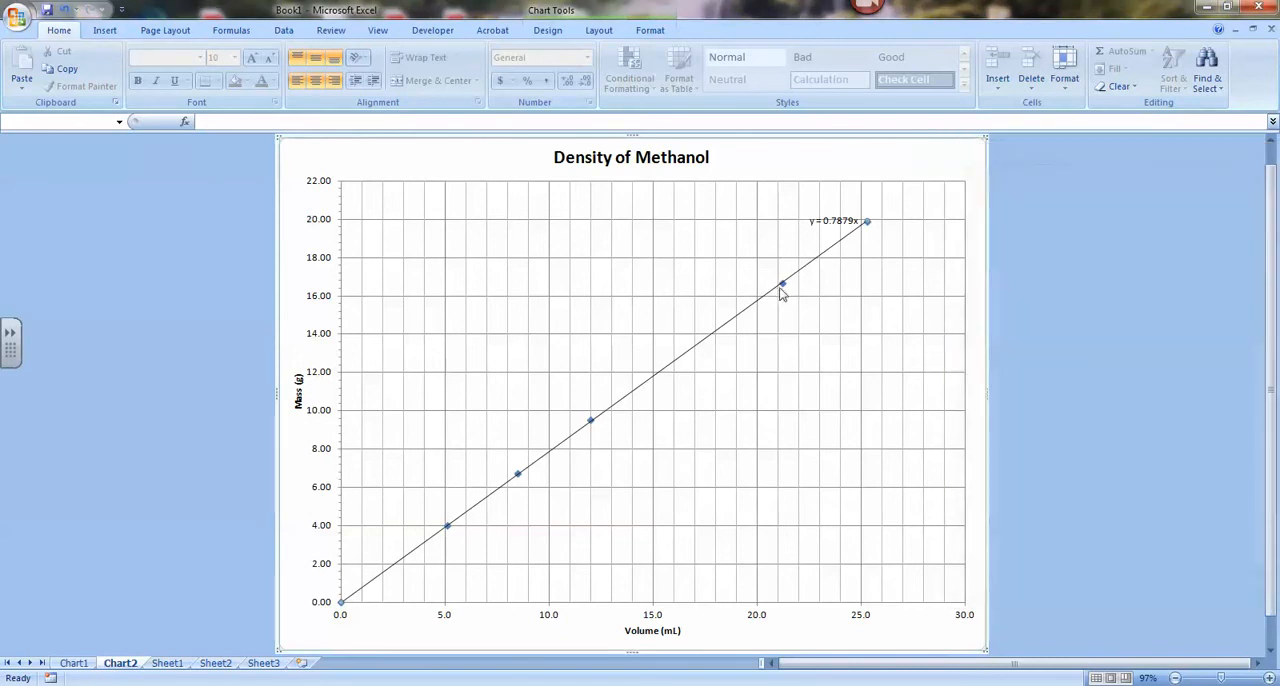
{"action": "left_click", "coordinate": [831, 223]}
{"action": "left_click_drag", "start_coordinate": [831, 223], "coordinate": [708, 400]}
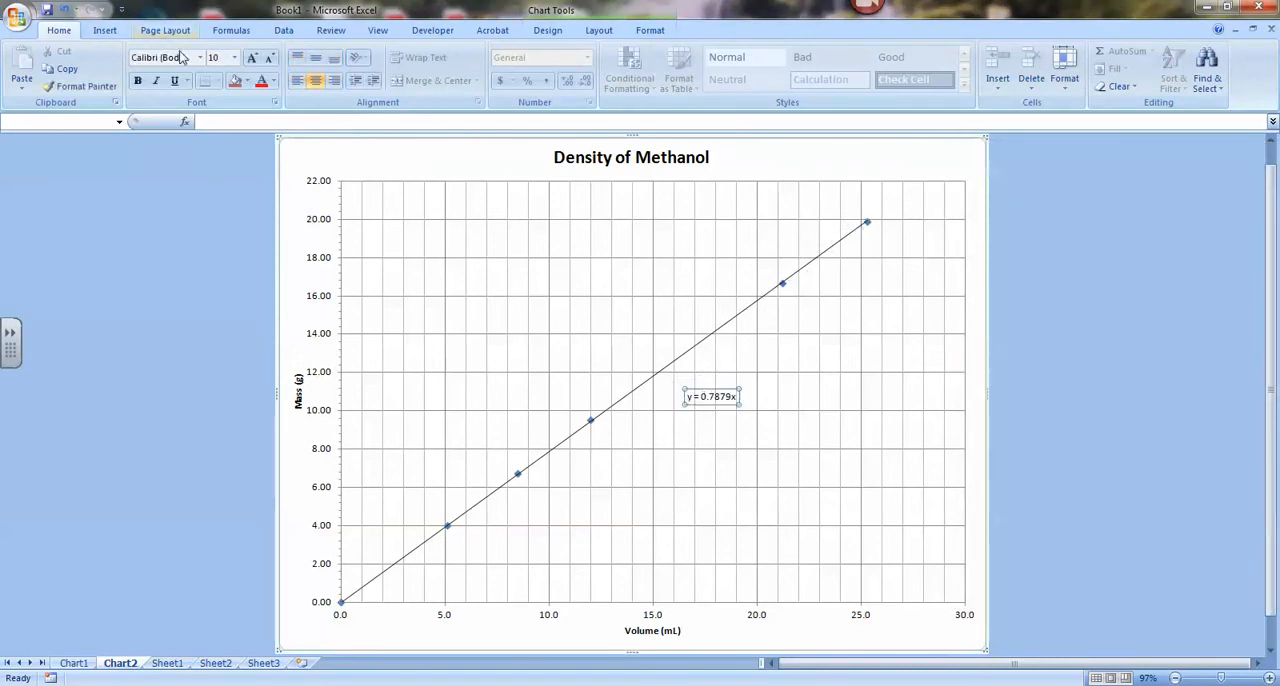
Enlarge the trendline equation text to 24 pt and shift the label clear of the line.
{"action": "left_click", "coordinate": [254, 60]}
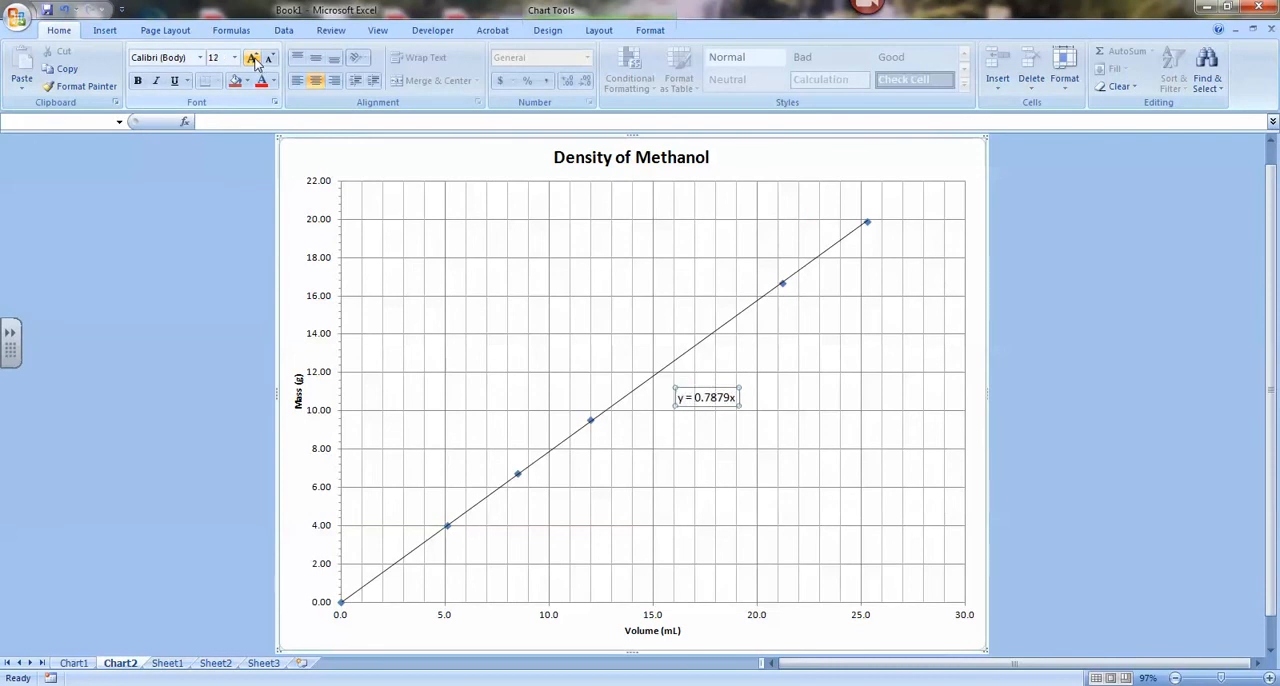
{"action": "left_click", "coordinate": [254, 60]}
{"action": "left_click", "coordinate": [254, 60]}
{"action": "left_click", "coordinate": [254, 60]}
{"action": "left_click", "coordinate": [254, 60]}
{"action": "left_click", "coordinate": [254, 60]}
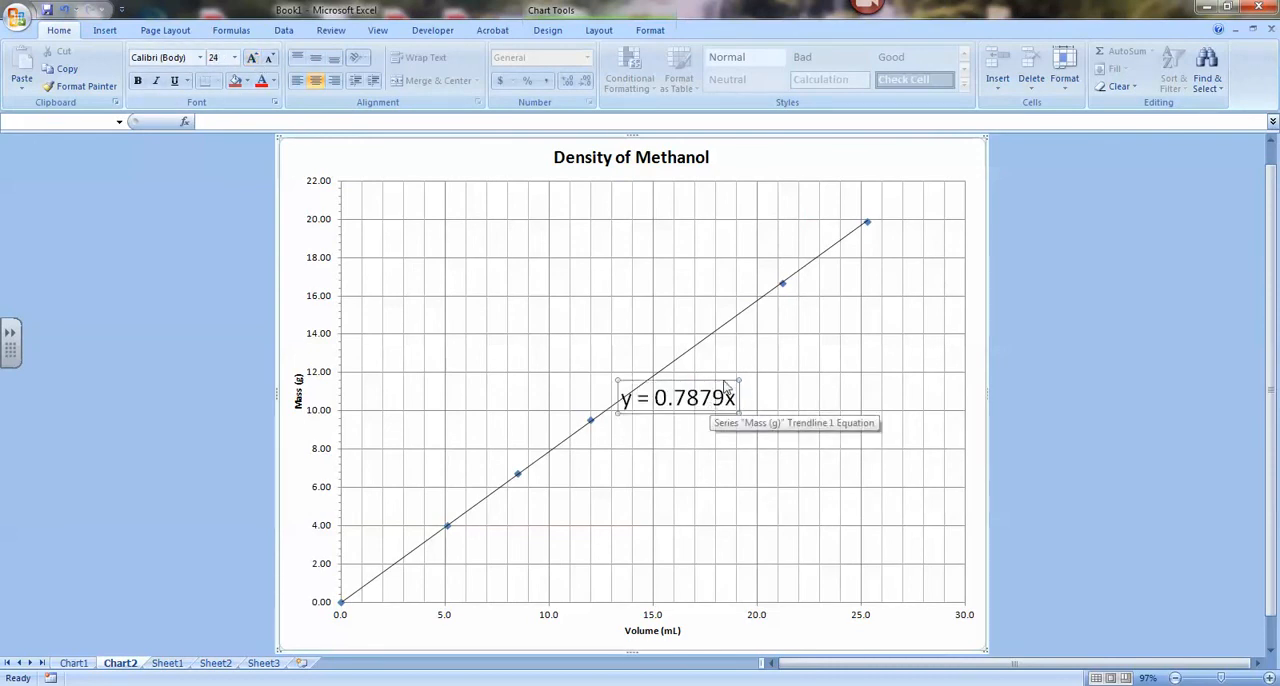
{"action": "left_click_drag", "start_coordinate": [727, 386], "coordinate": [792, 378]}
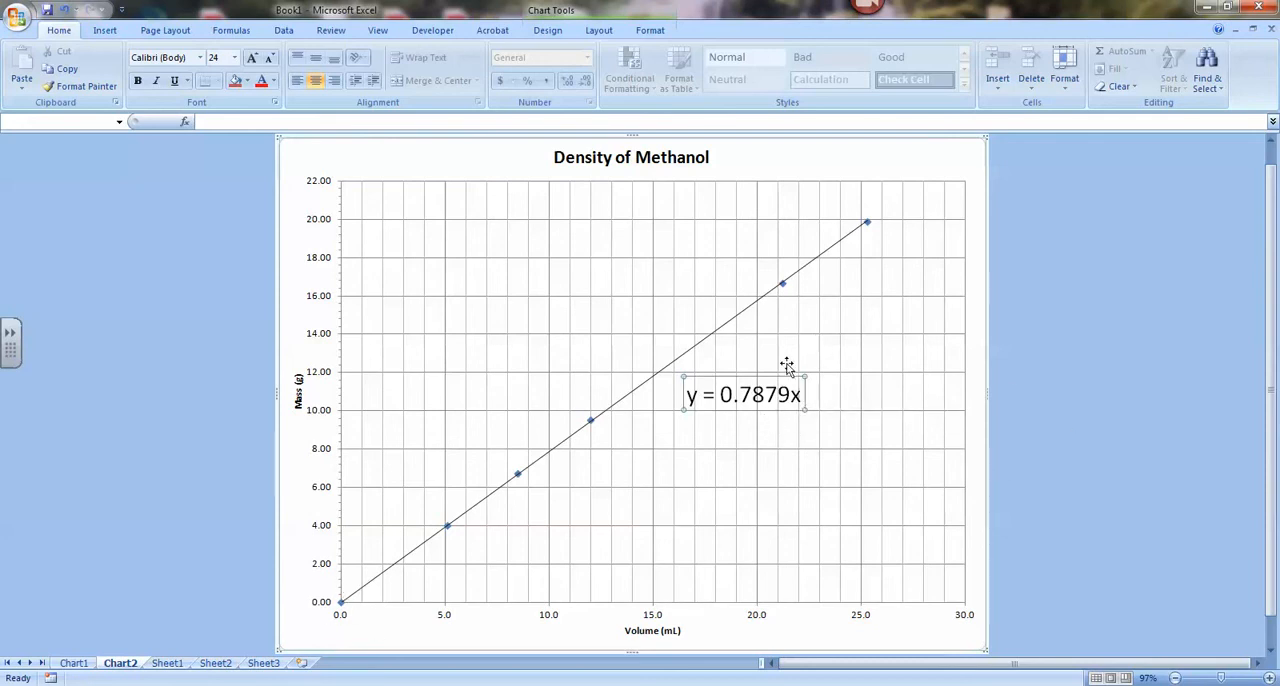
Replace the variables in the trendline equation, changing y to m and x to V.
{"action": "left_click", "coordinate": [697, 397]}
{"action": "key", "text": "BackSpace"}
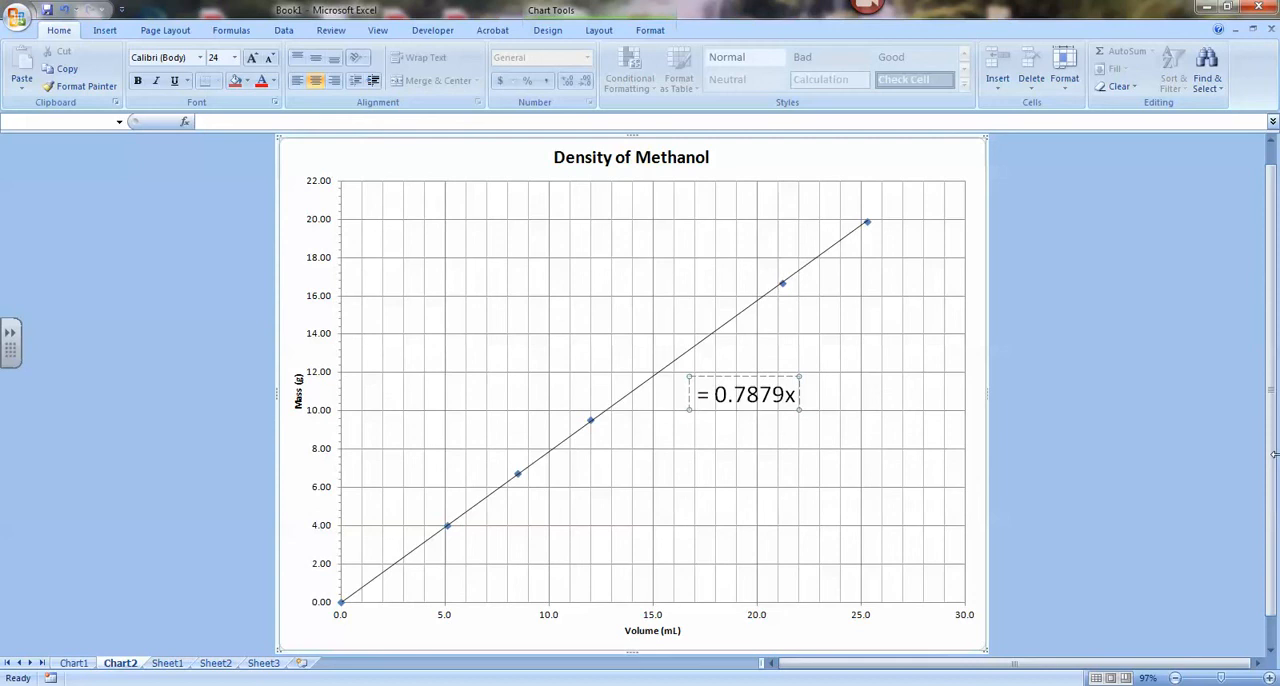
{"action": "type", "text": "m"}
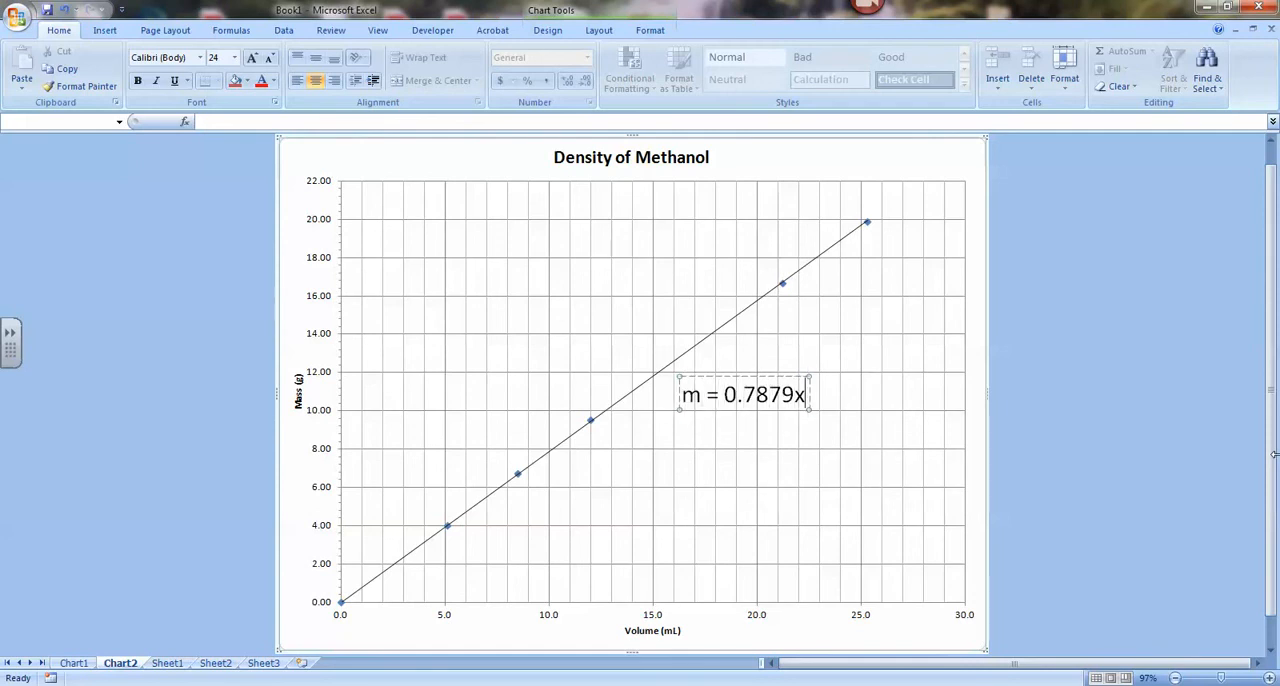
{"action": "key", "text": "BackSpace"}
{"action": "type", "text": "V"}
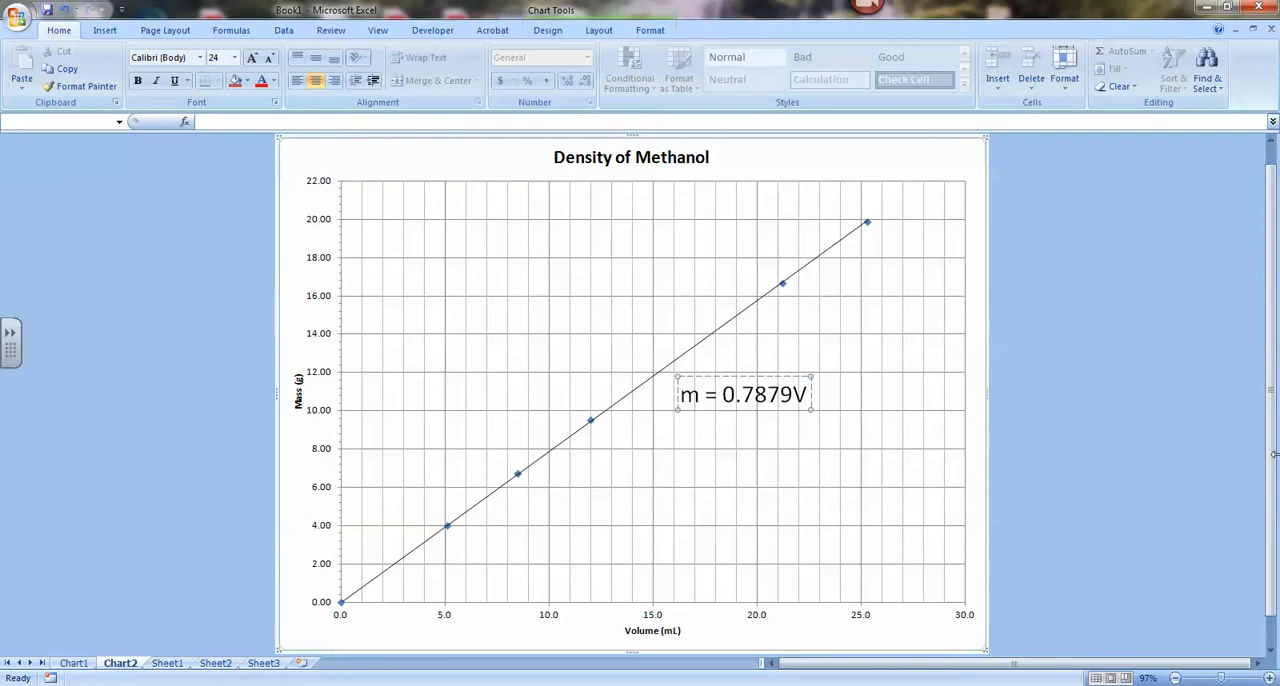
Round the equation's slope to 0.79 and put a space before V, so the label reads m = 0.79 V.
{"action": "key", "text": "BackSpace"}
{"action": "key", "text": "BackSpace"}
{"action": "key", "text": "BackSpace"}
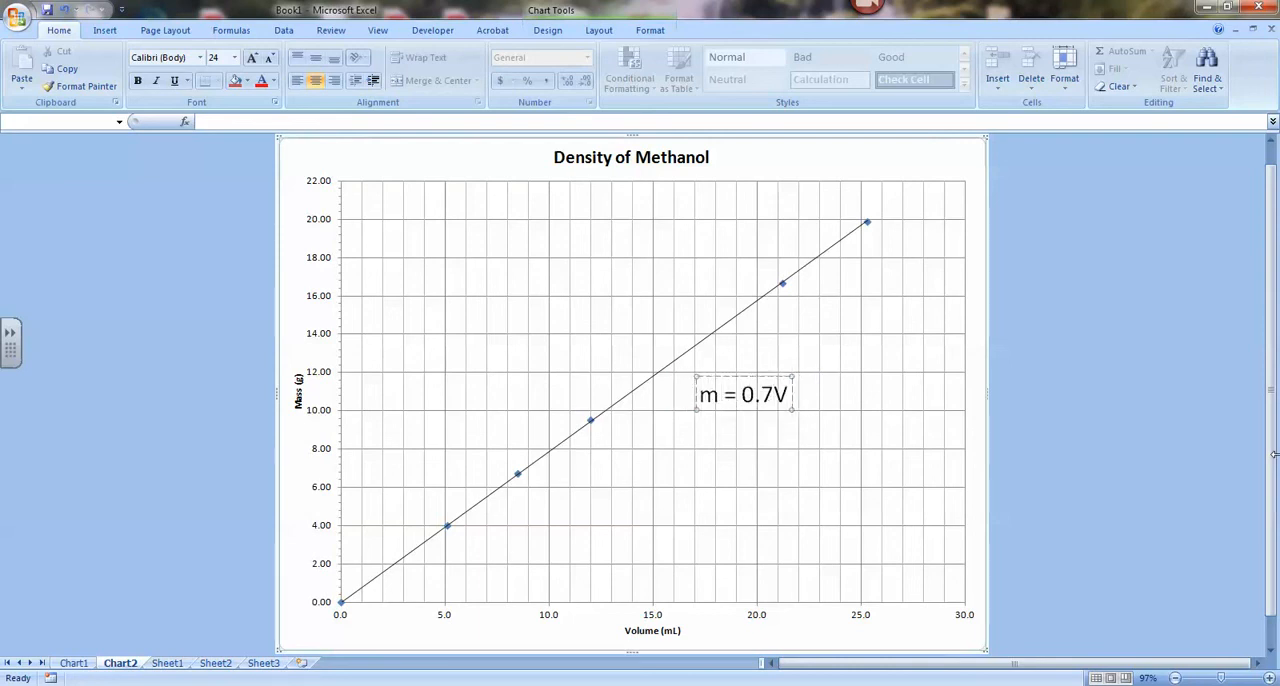
{"action": "type", "text": "9"}
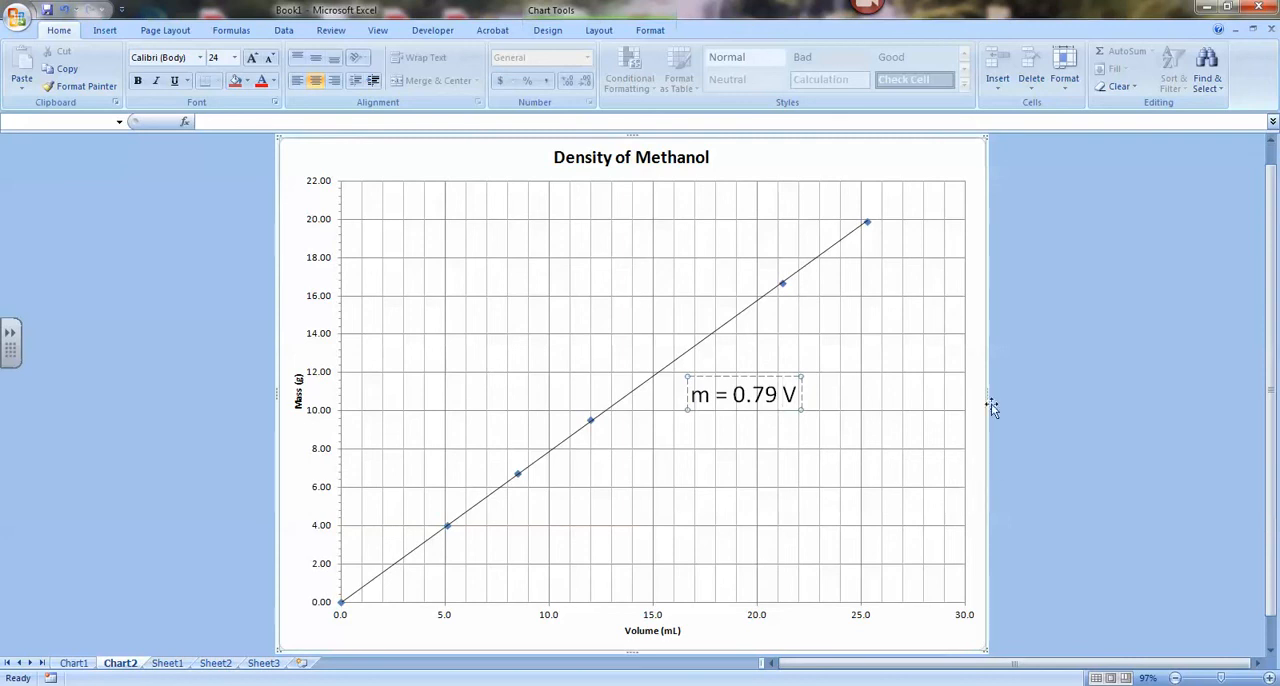
{"action": "left_click", "coordinate": [991, 447]}
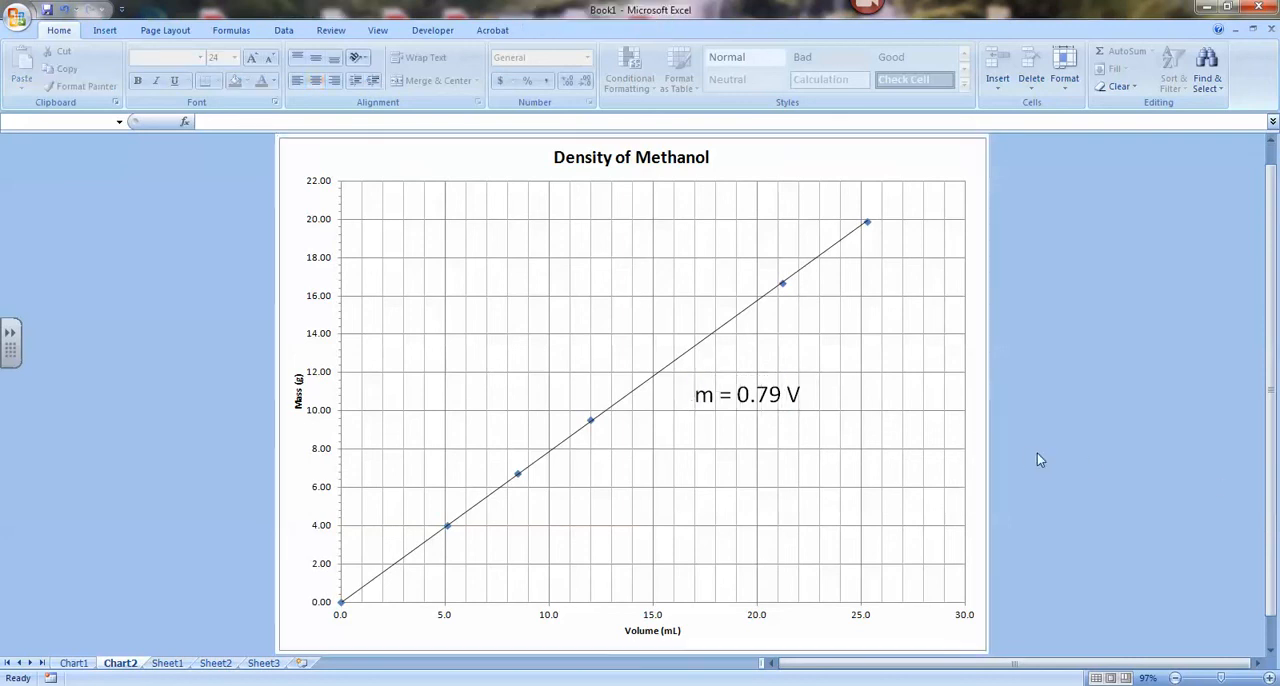
Reposition the equation label just below the trendline, starting near 15 mL on the volume axis.
{"action": "left_click_drag", "start_coordinate": [737, 404], "coordinate": [699, 412]}
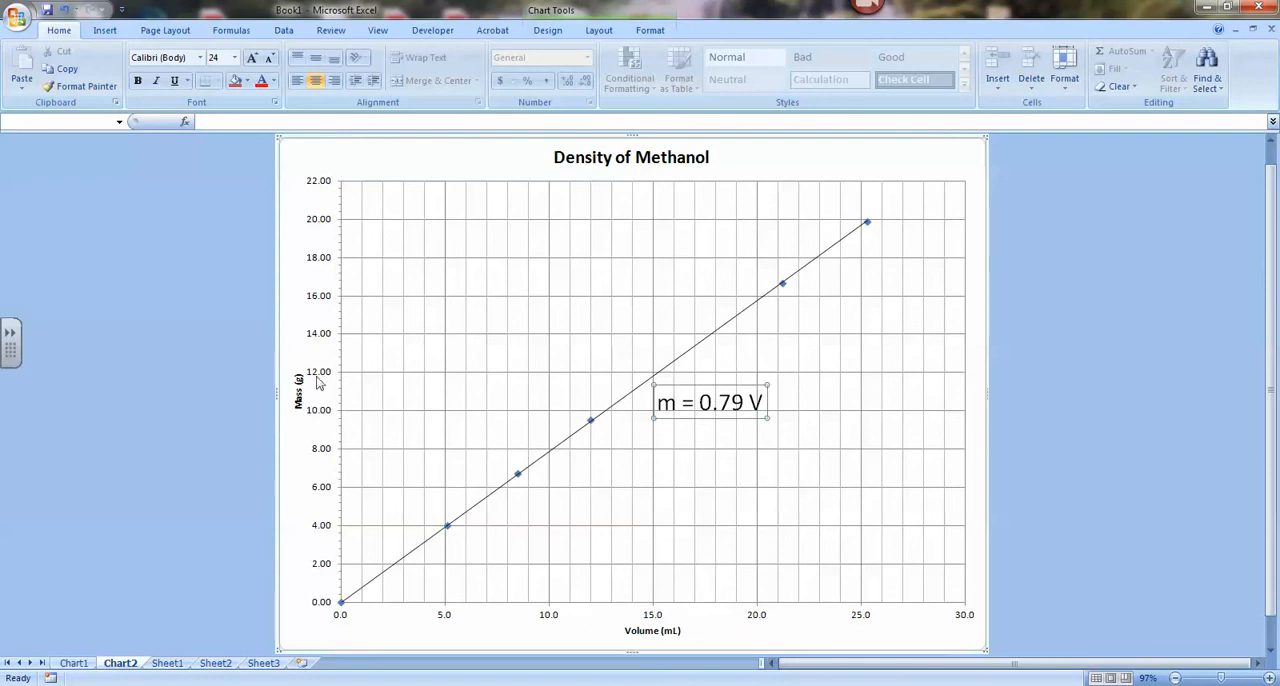
{"action": "left_click", "coordinate": [744, 403]}
{"action": "left_click_drag", "start_coordinate": [744, 403], "coordinate": [717, 403]}
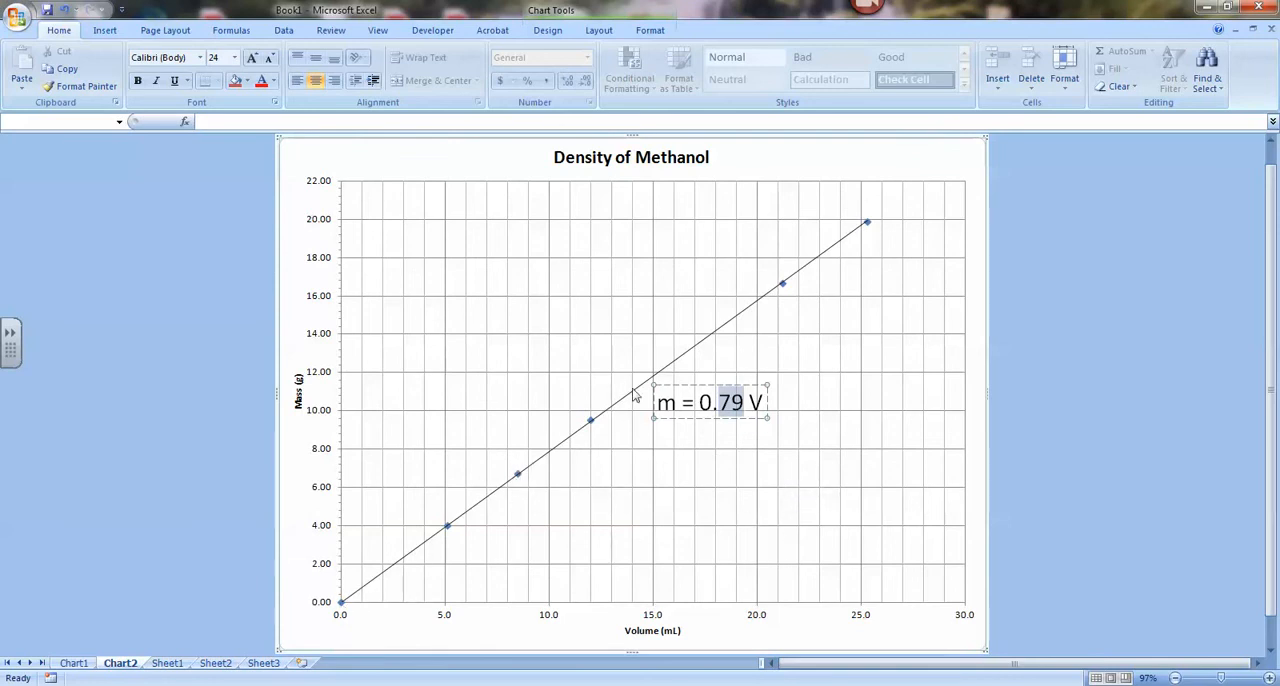
{"action": "left_click", "coordinate": [792, 505]}
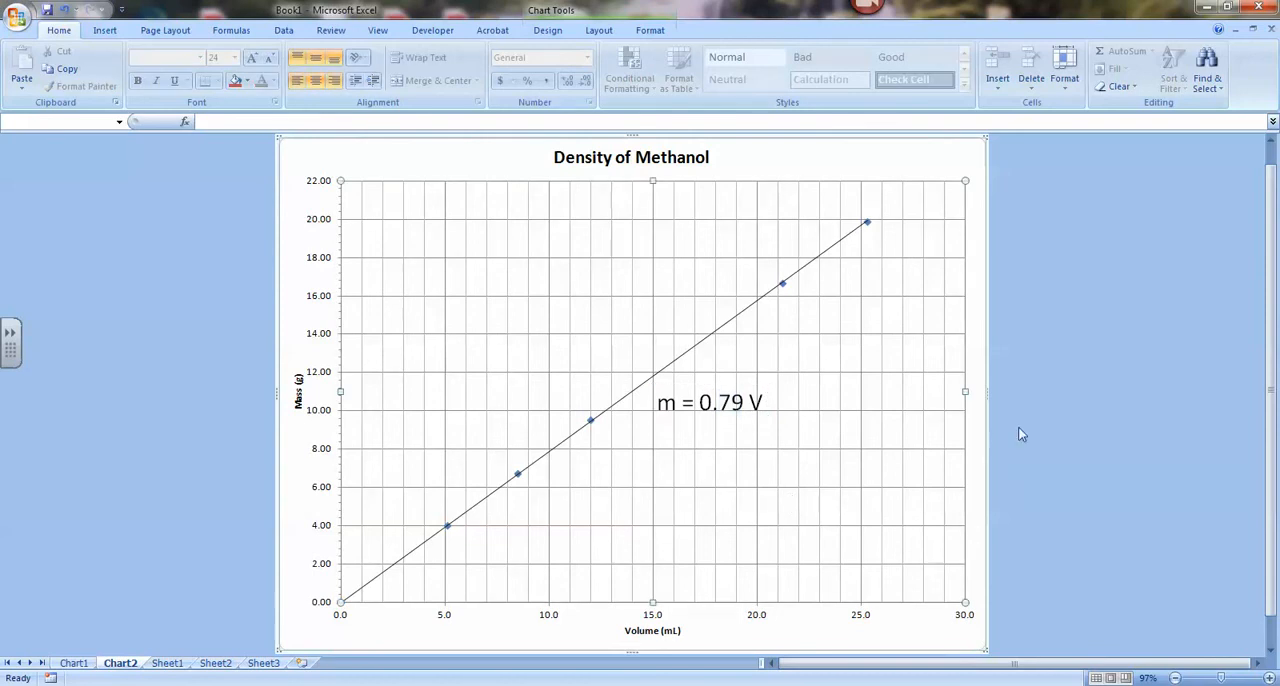
{"action": "left_click", "coordinate": [736, 400]}
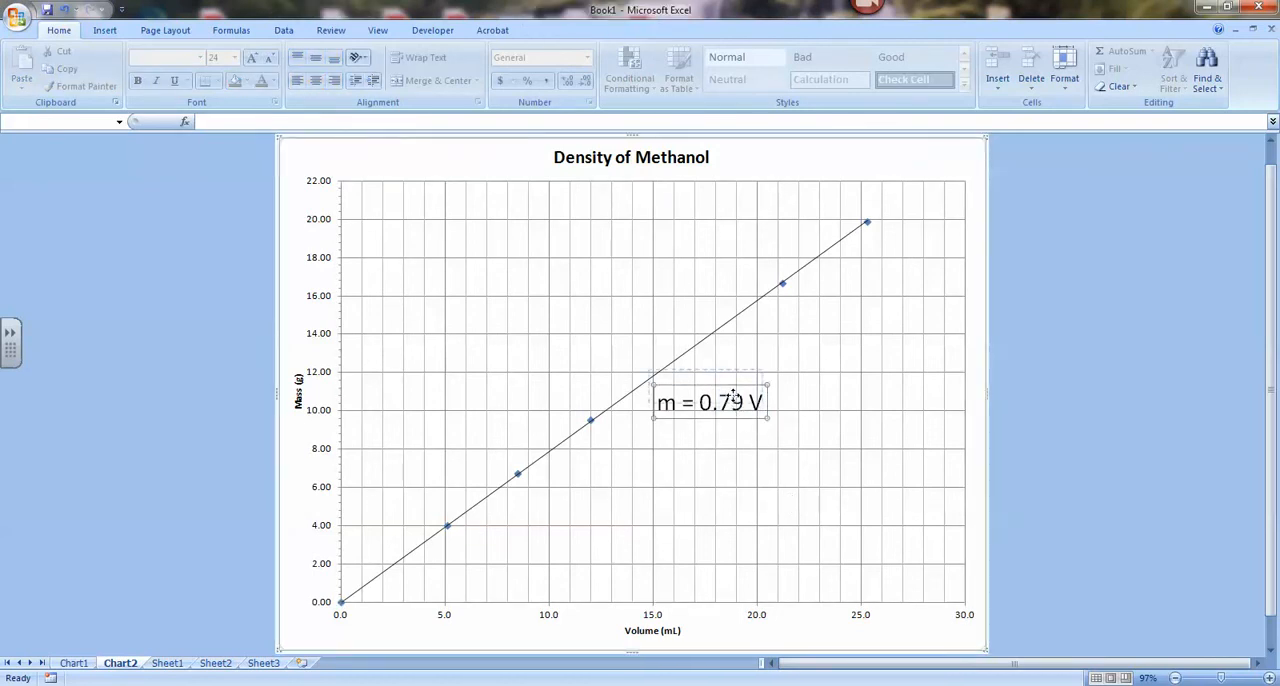
{"action": "left_click_drag", "start_coordinate": [735, 397], "coordinate": [731, 384]}
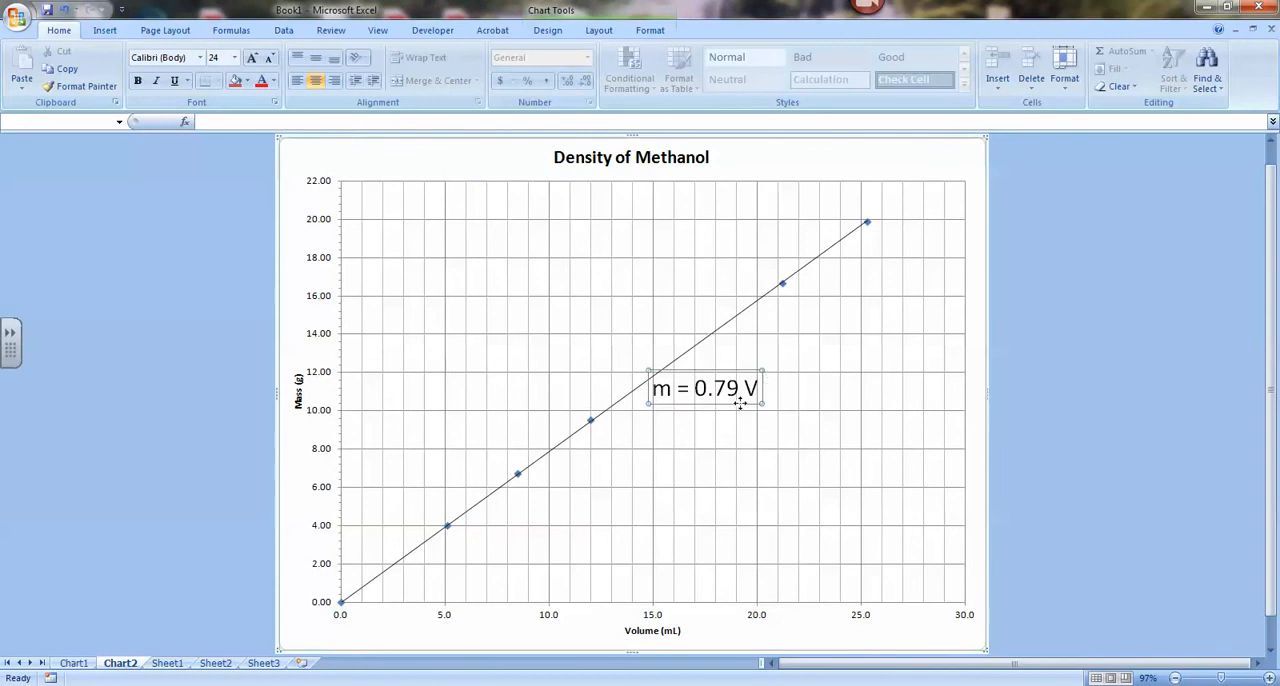
{"action": "left_click_drag", "start_coordinate": [758, 390], "coordinate": [692, 390]}
{"action": "left_click", "coordinate": [1100, 407]}
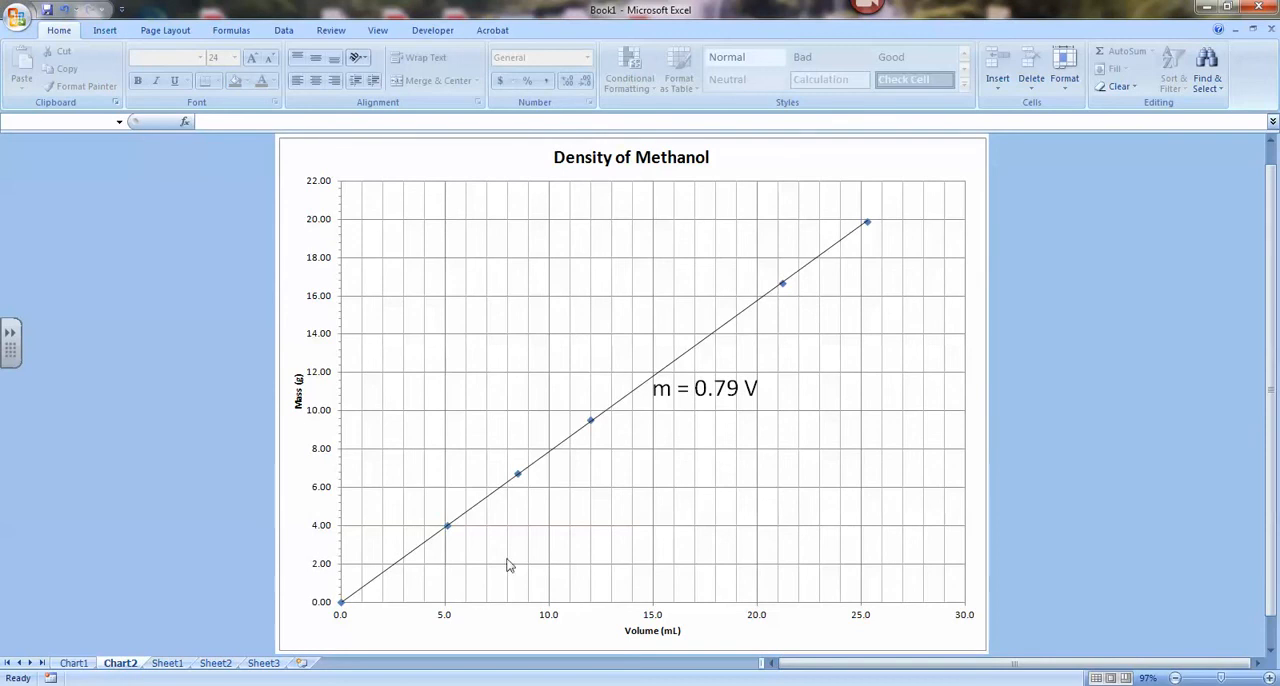
{"action": "left_click_drag", "start_coordinate": [720, 405], "coordinate": [725, 416]}
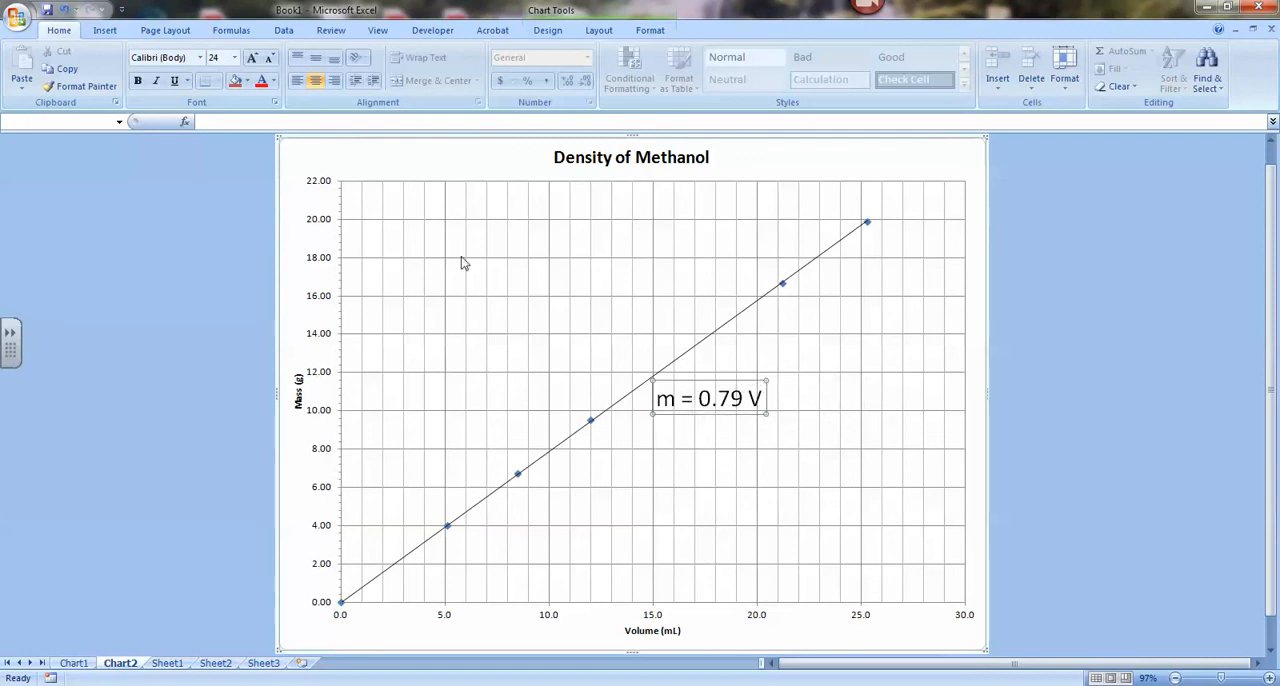
{"action": "left_click", "coordinate": [1095, 685]}
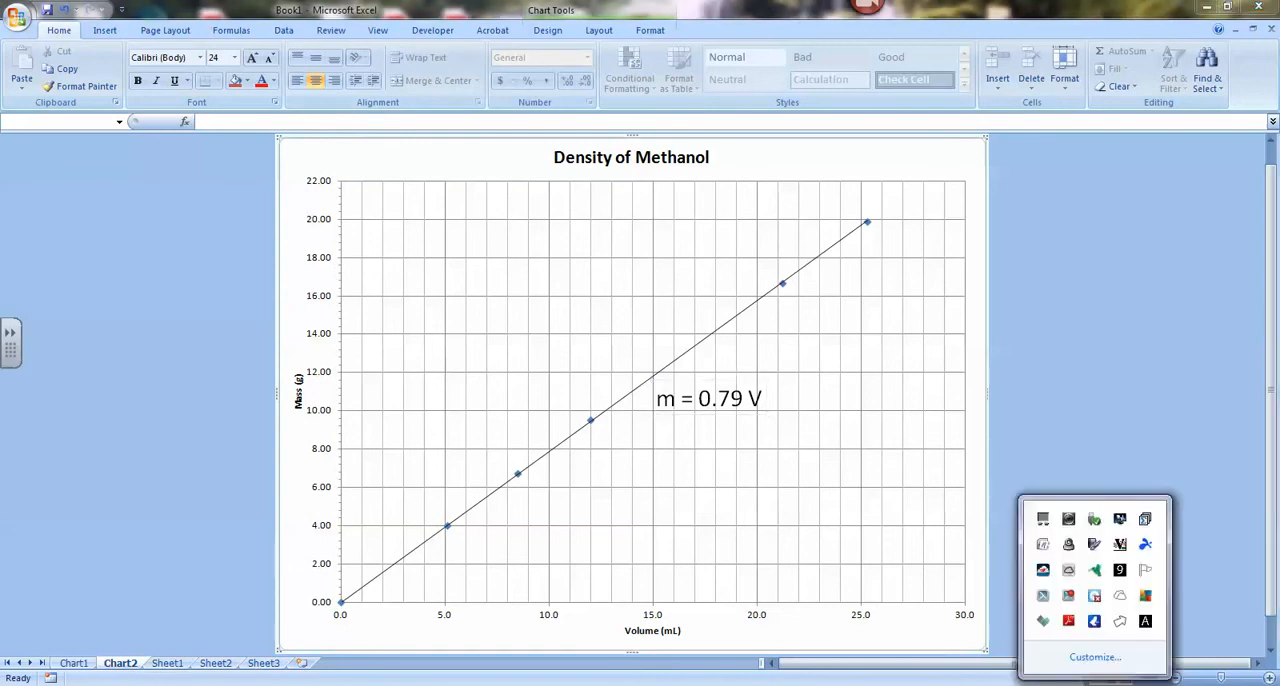